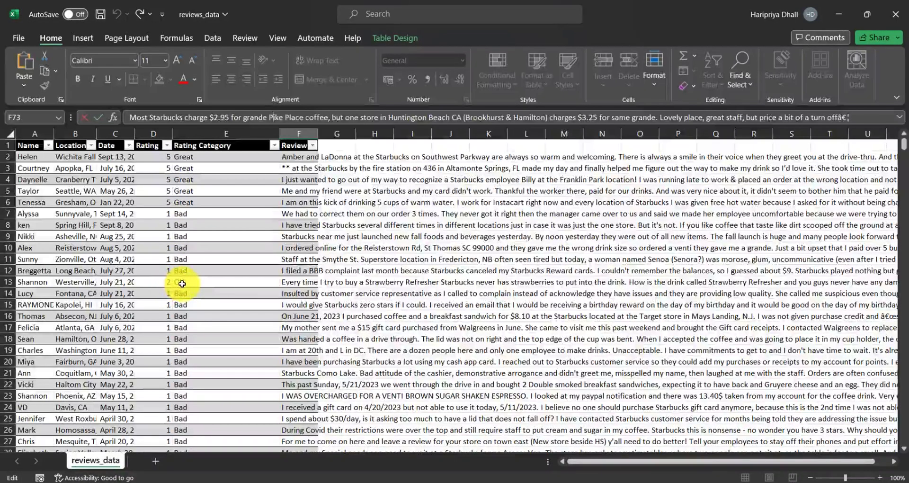
Check the reviews data in Excel, switch to Power Apps and go from the Starbuck reviews table to the list of all tables
{"action": "scroll", "coordinate": [185, 287], "scroll_direction": "down", "scroll_amount": 1}
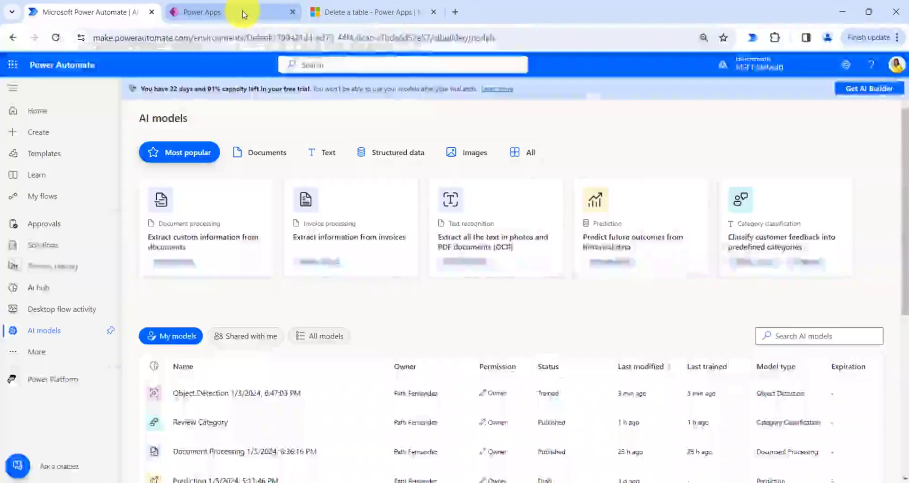
{"action": "left_click", "coordinate": [240, 13]}
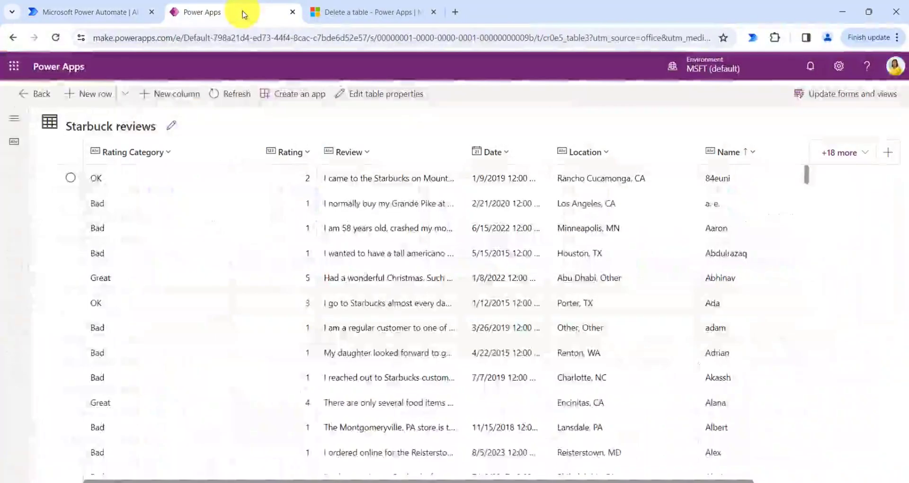
{"action": "left_click", "coordinate": [45, 98]}
{"action": "left_click", "coordinate": [57, 222]}
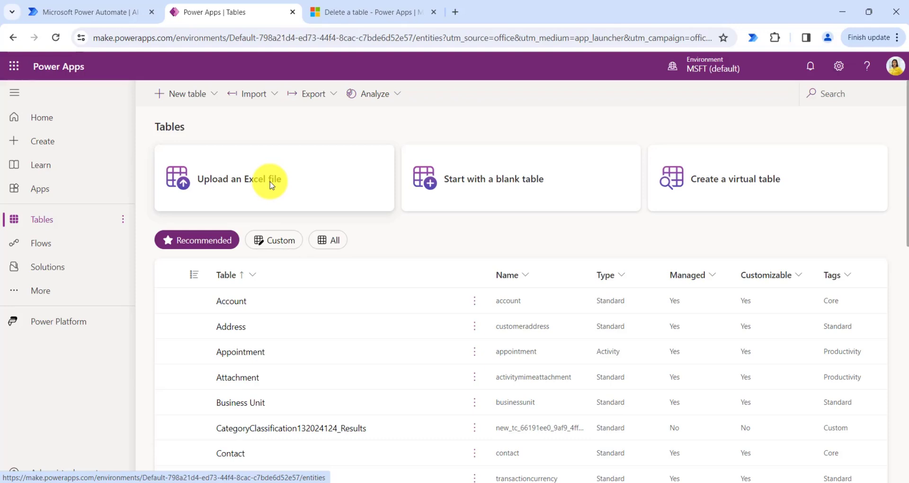
View the Excel file upload page for new tables, return to the tables list and open the Starbuck reviews table
{"action": "left_click", "coordinate": [272, 185]}
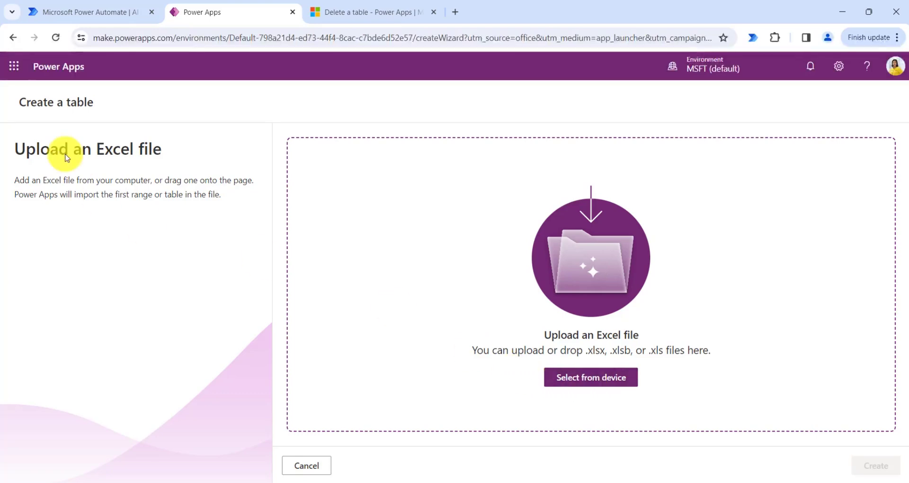
{"action": "left_click", "coordinate": [12, 40]}
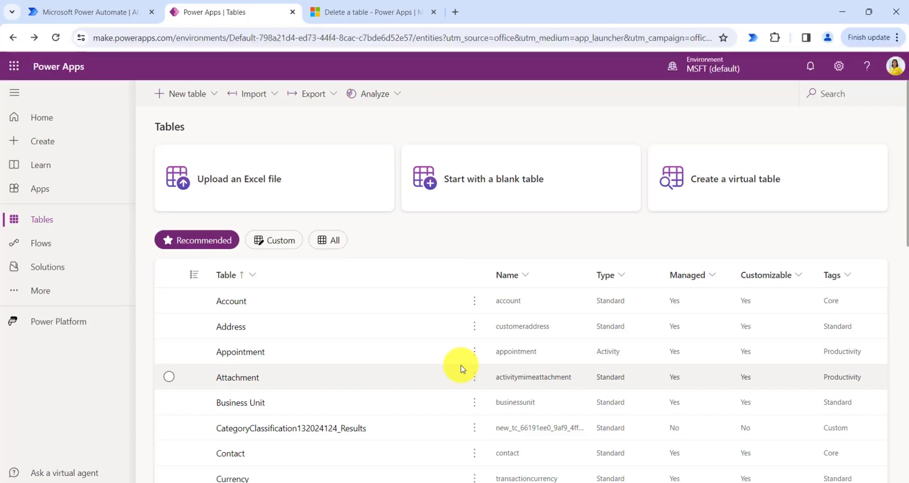
{"action": "scroll", "coordinate": [462, 369], "scroll_direction": "down", "scroll_amount": 10}
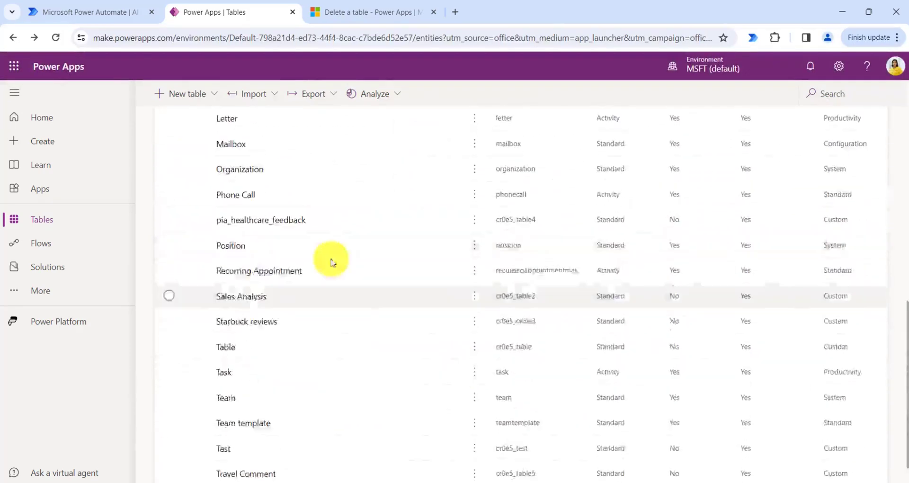
{"action": "left_click", "coordinate": [376, 297]}
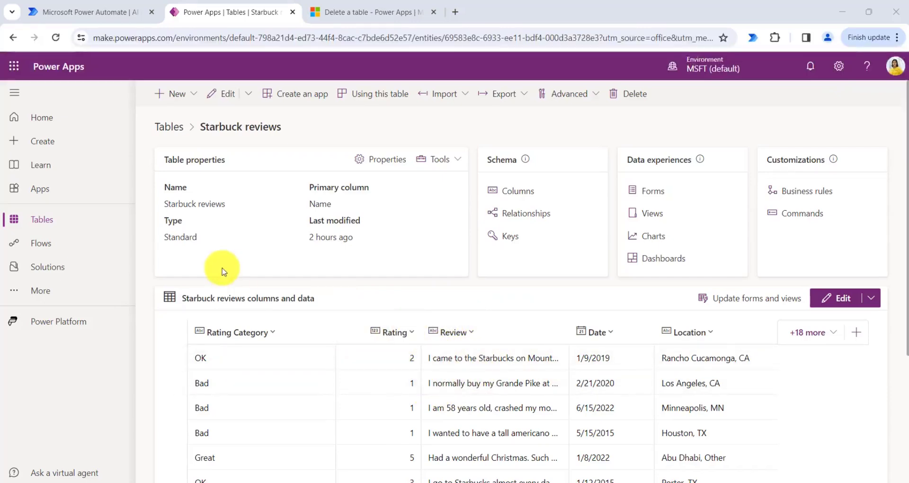
Switch to Power Automate and open the AI models page through the AI hub
{"action": "left_click", "coordinate": [71, 11]}
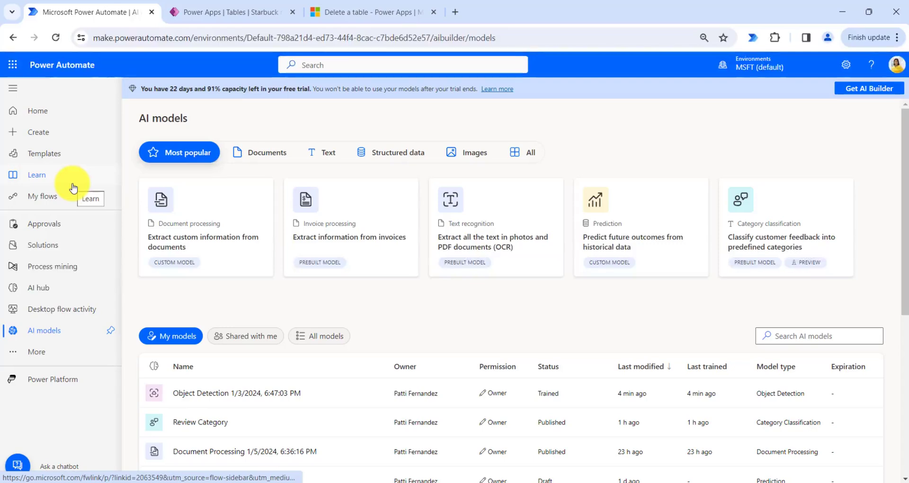
{"action": "left_click", "coordinate": [50, 290]}
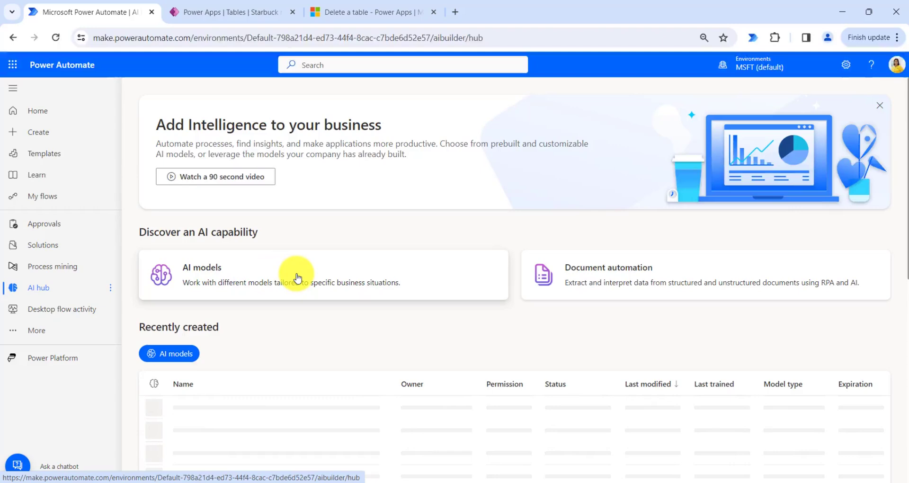
{"action": "left_click", "coordinate": [297, 277]}
{"action": "scroll", "coordinate": [409, 322], "scroll_direction": "down", "scroll_amount": 2}
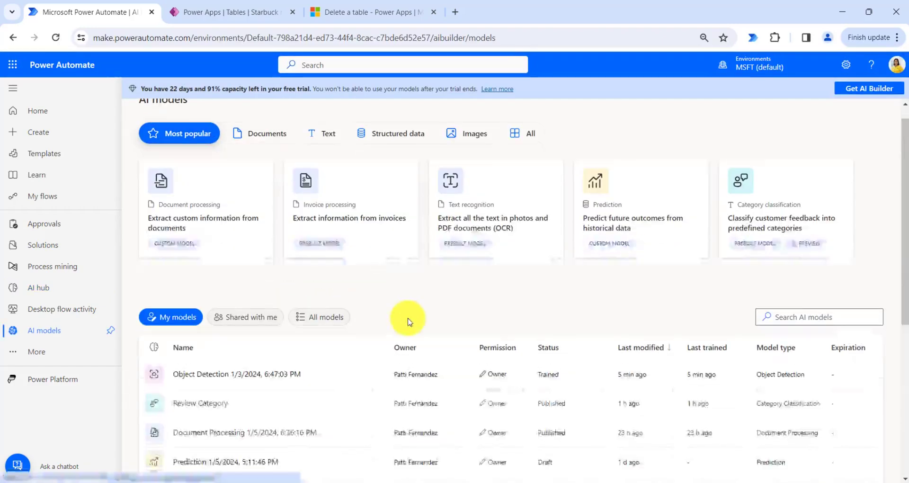
Show all AI model types and start a custom category classification model with "Classify texts into custom categories"
{"action": "left_click", "coordinate": [528, 142]}
{"action": "scroll", "coordinate": [483, 318], "scroll_direction": "down", "scroll_amount": 3}
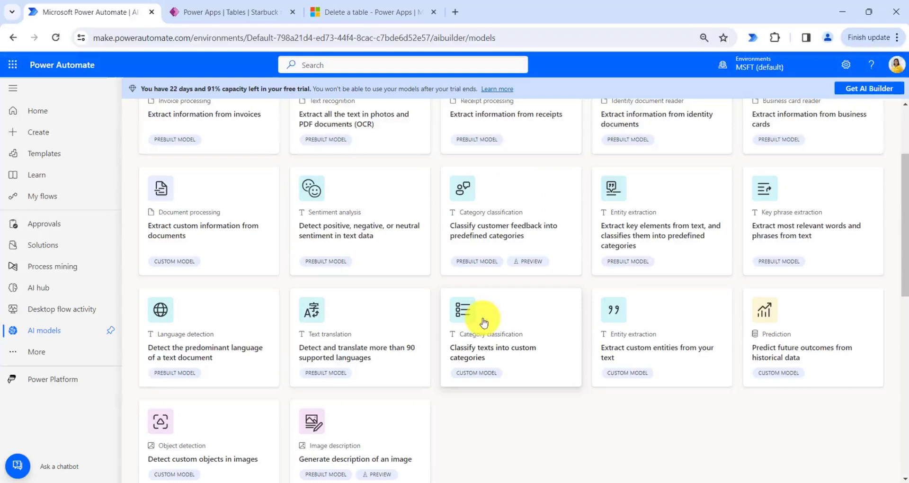
{"action": "left_click", "coordinate": [483, 347]}
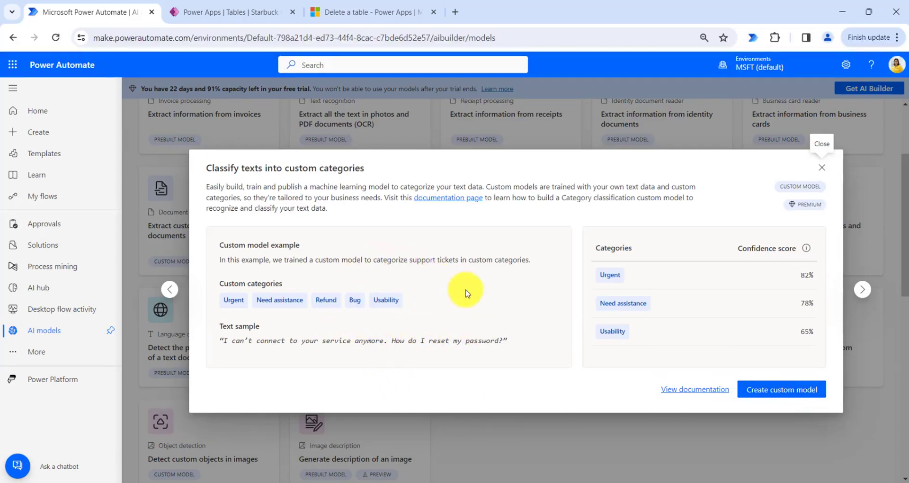
{"action": "left_click", "coordinate": [788, 392]}
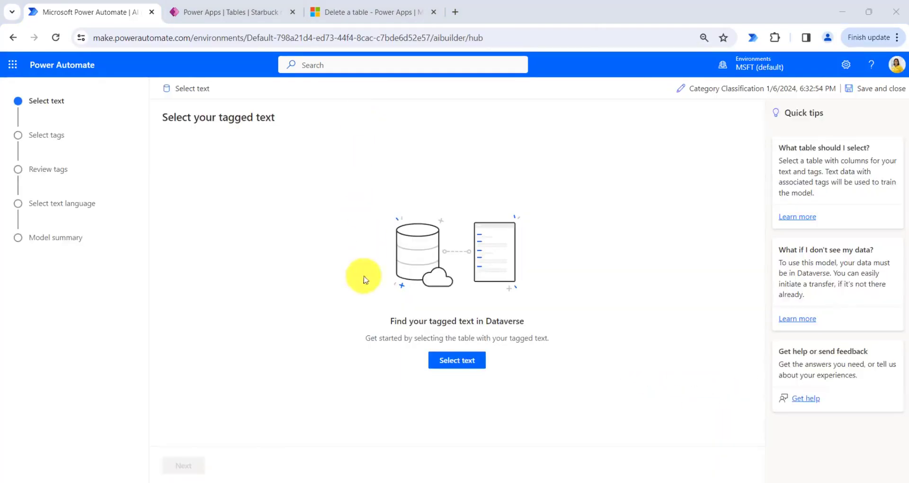
Set the Review column of the Starbuck reviews table as the tagged text, check its preview and proceed to tag selection
{"action": "left_click", "coordinate": [451, 362]}
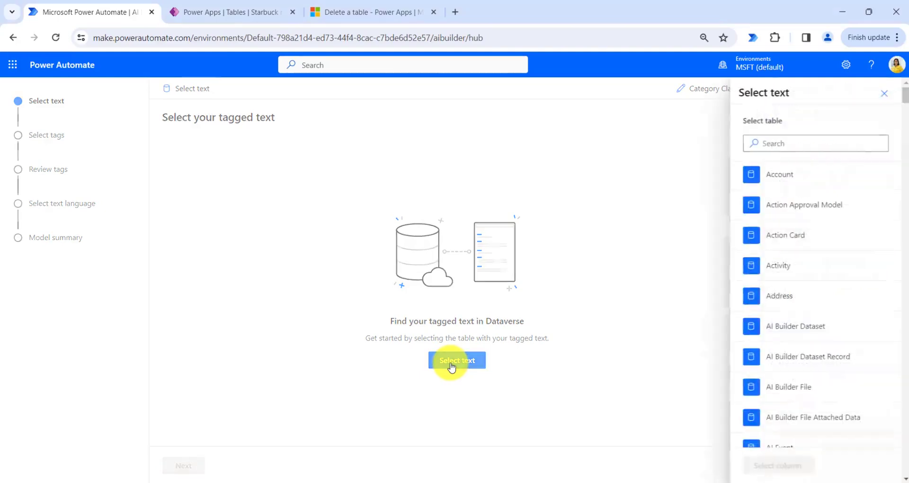
{"action": "left_click", "coordinate": [789, 144]}
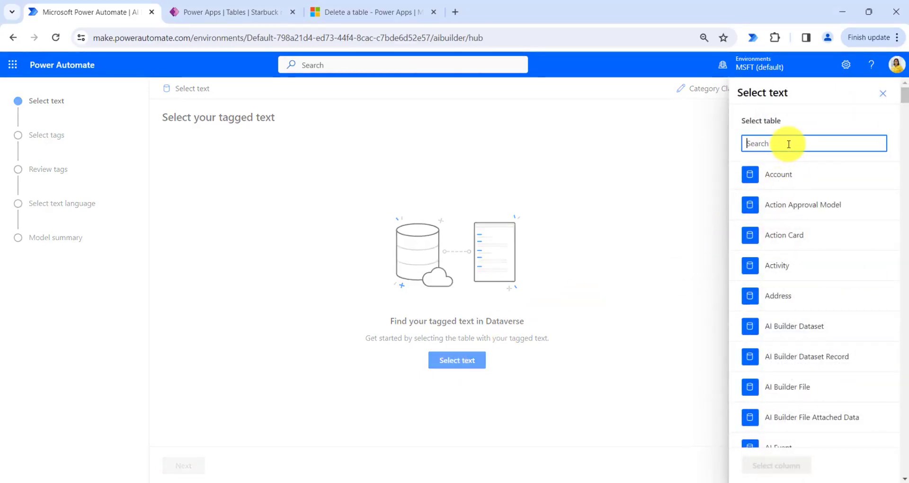
{"action": "type", "text": "starbuc"}
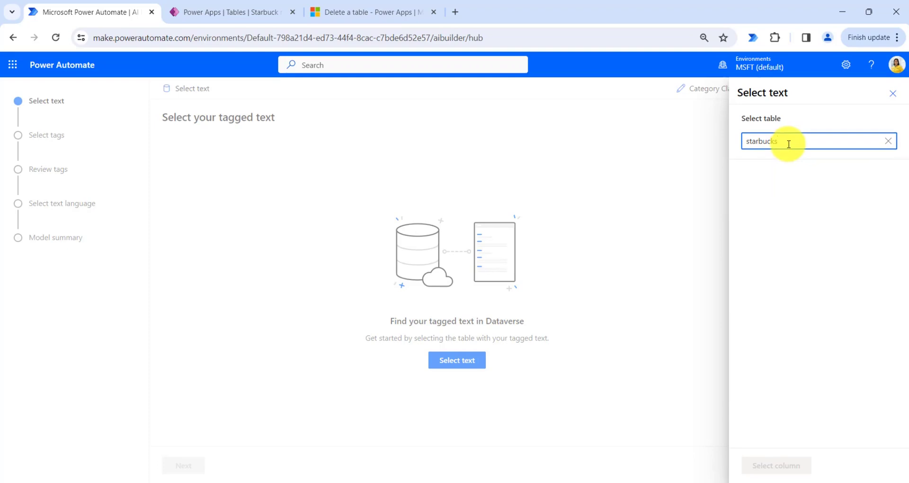
{"action": "type", "text": "ks"}
{"action": "key", "text": "BackSpace"}
{"action": "left_click", "coordinate": [790, 174]}
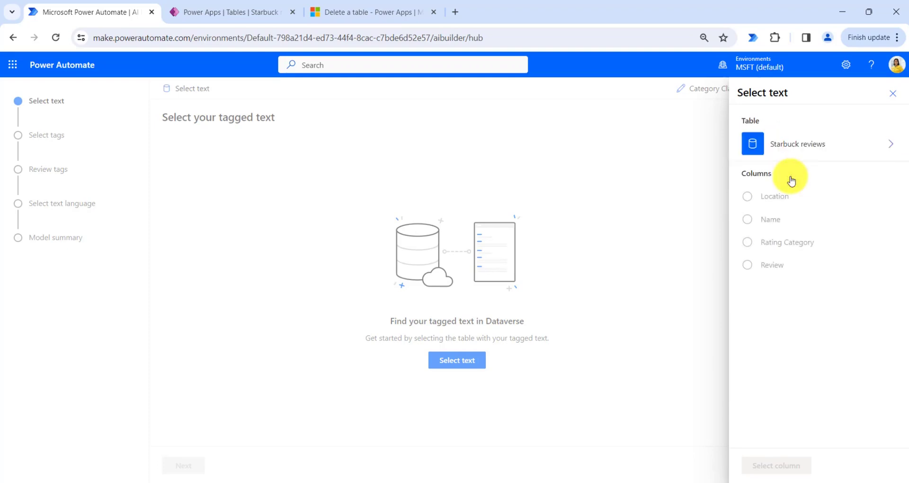
{"action": "left_click", "coordinate": [748, 266]}
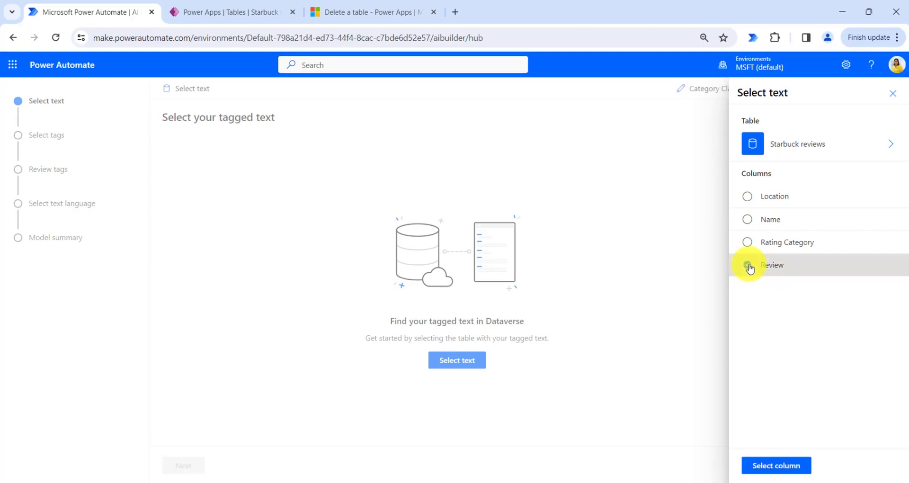
{"action": "left_click", "coordinate": [782, 466]}
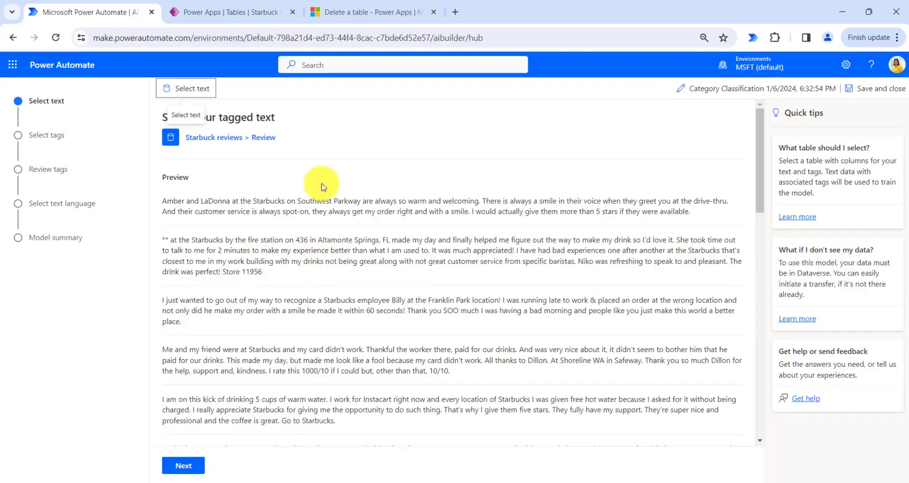
{"action": "scroll", "coordinate": [373, 258], "scroll_direction": "down", "scroll_amount": 5}
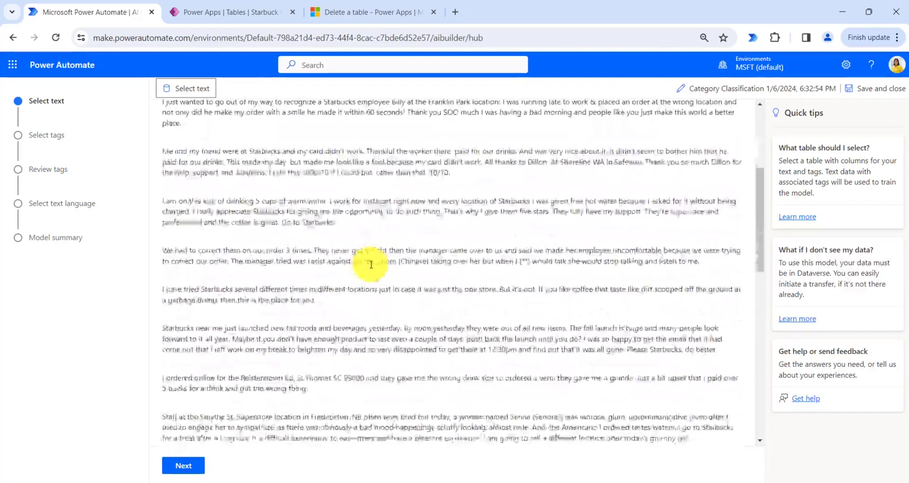
{"action": "scroll", "coordinate": [371, 264], "scroll_direction": "up", "scroll_amount": 3}
{"action": "left_click", "coordinate": [186, 466]}
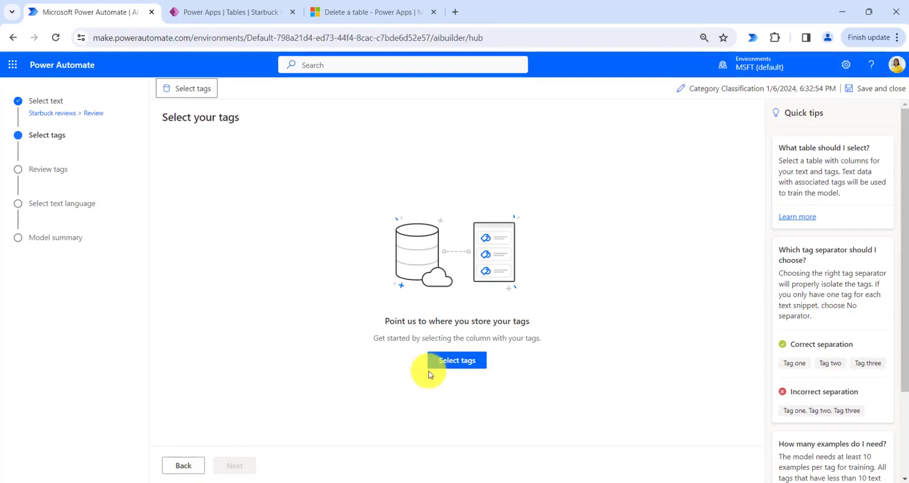
Set the Rating Category column as the source of the tags and accept the No separator option
{"action": "left_click", "coordinate": [470, 363]}
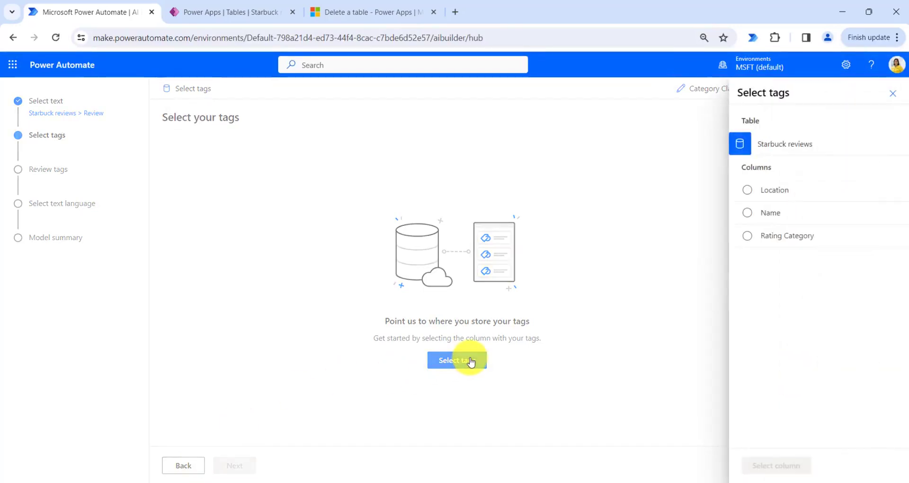
{"action": "left_click", "coordinate": [749, 240]}
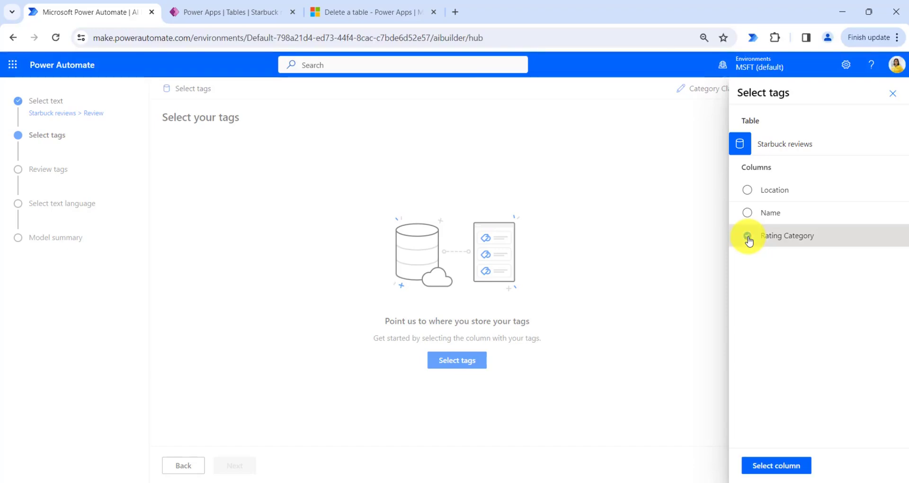
{"action": "left_click", "coordinate": [778, 467]}
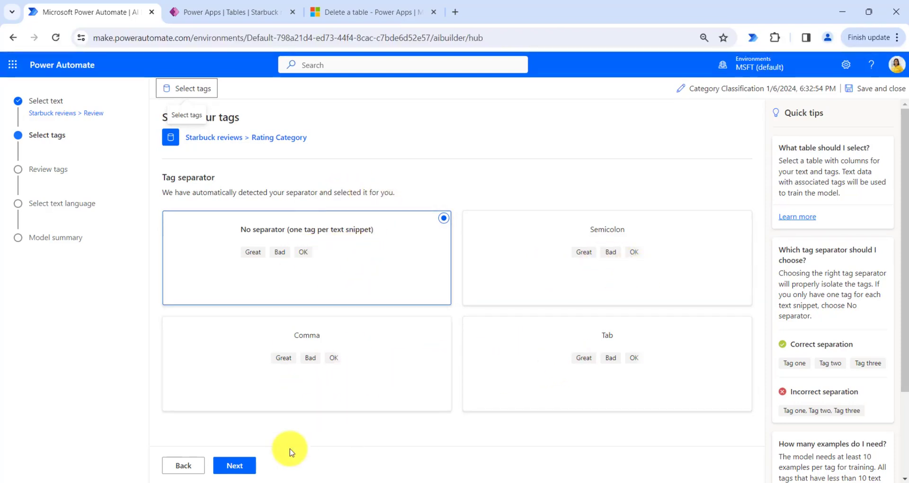
{"action": "left_click", "coordinate": [235, 467]}
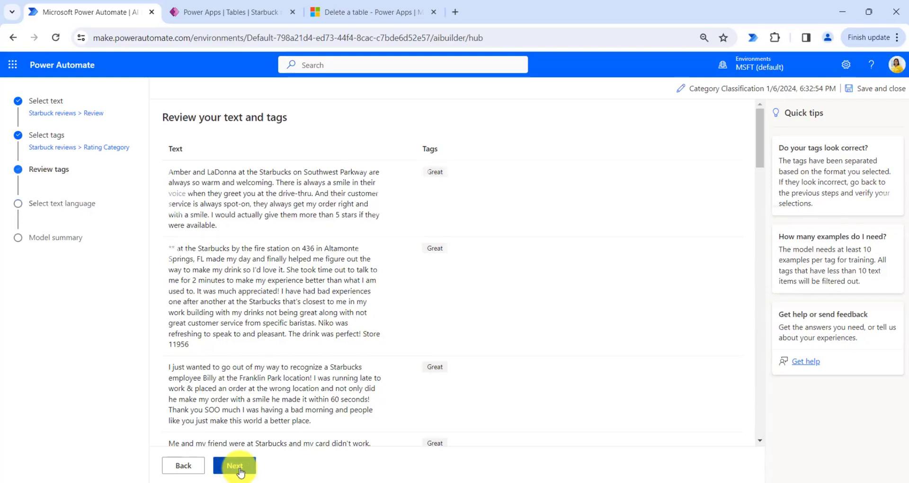
Accept the reviewed text and tags, keep English as the text language and try to train the model from its summary
{"action": "left_click", "coordinate": [240, 469]}
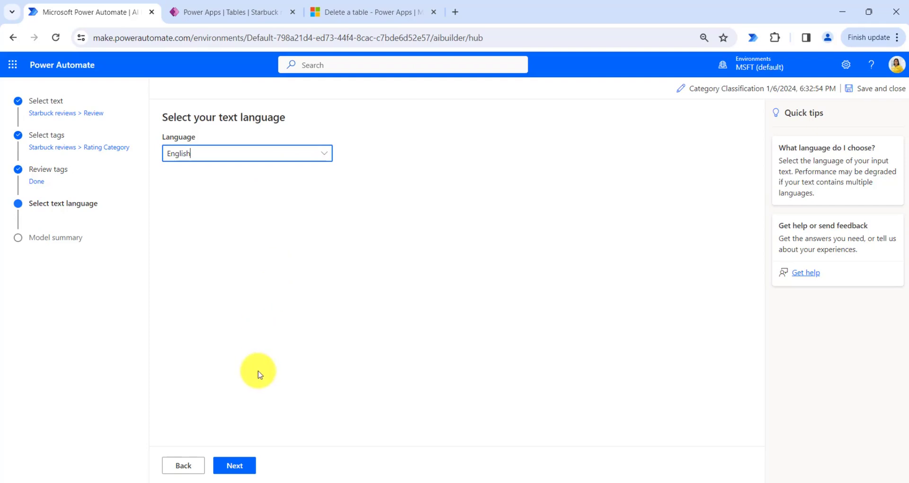
{"action": "left_click", "coordinate": [246, 467]}
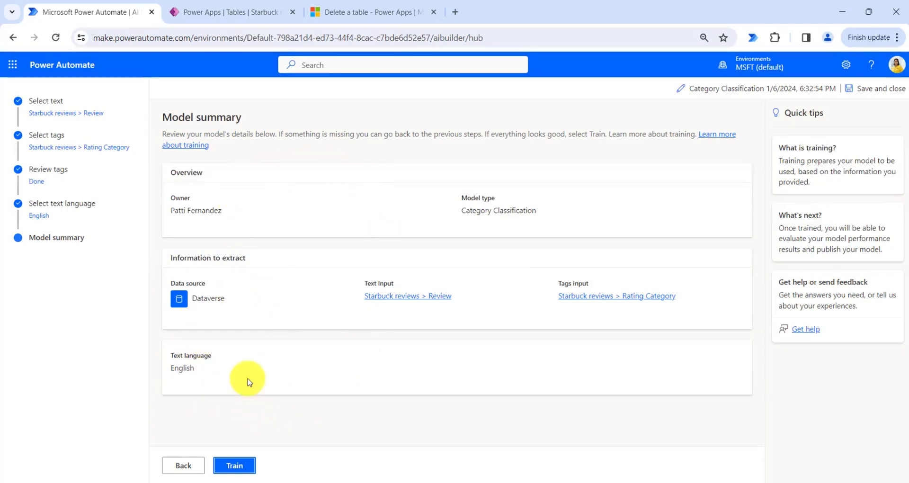
{"action": "left_click", "coordinate": [239, 466]}
Leave the model setup, open the published Review Category model and open its quick test
{"action": "left_click", "coordinate": [13, 37]}
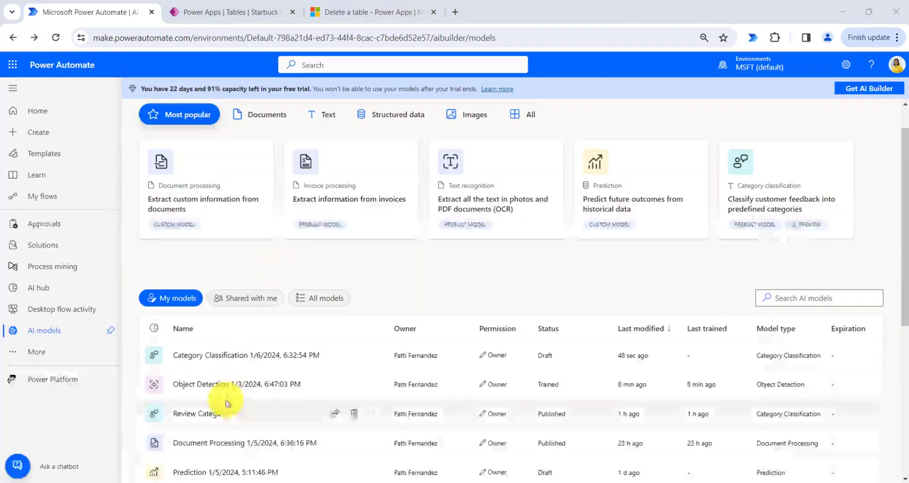
{"action": "left_click", "coordinate": [206, 419]}
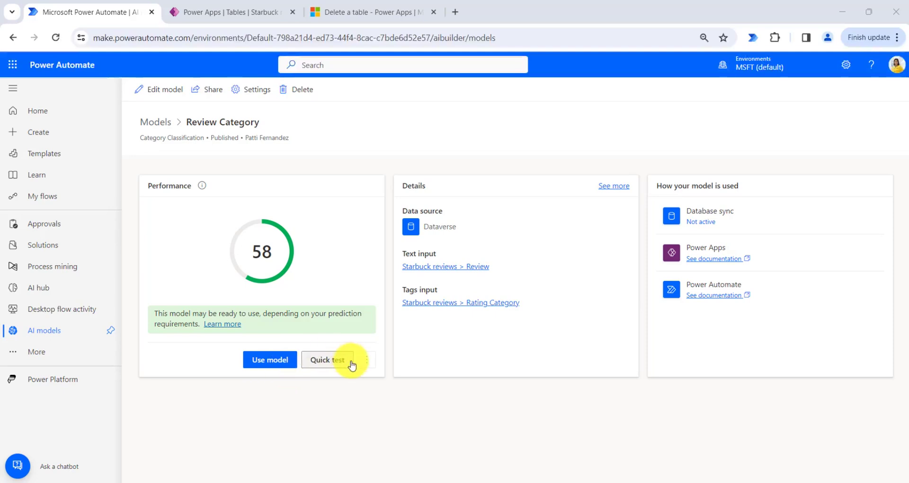
{"action": "left_click", "coordinate": [336, 360]}
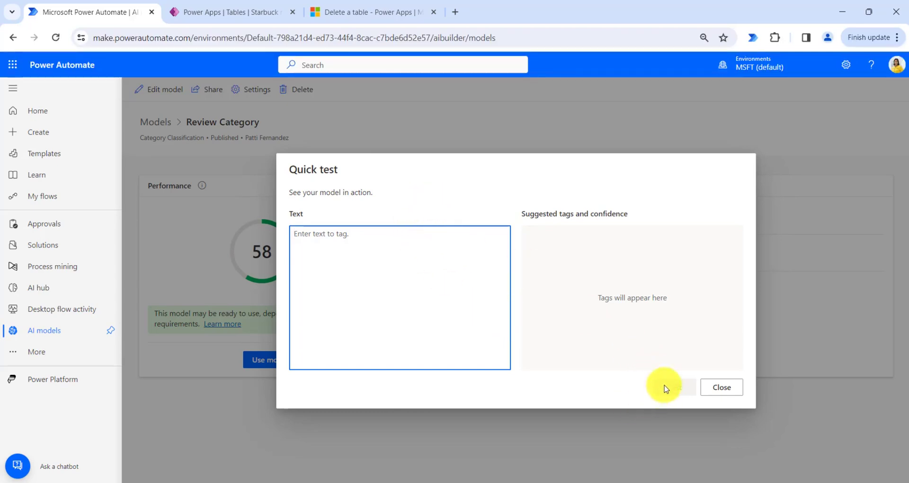
Copy the review "No respect from counter if you are not buying big amount order. Felt humiliated" from Notepad into the quick test and run it
{"action": "left_click", "coordinate": [540, 482]}
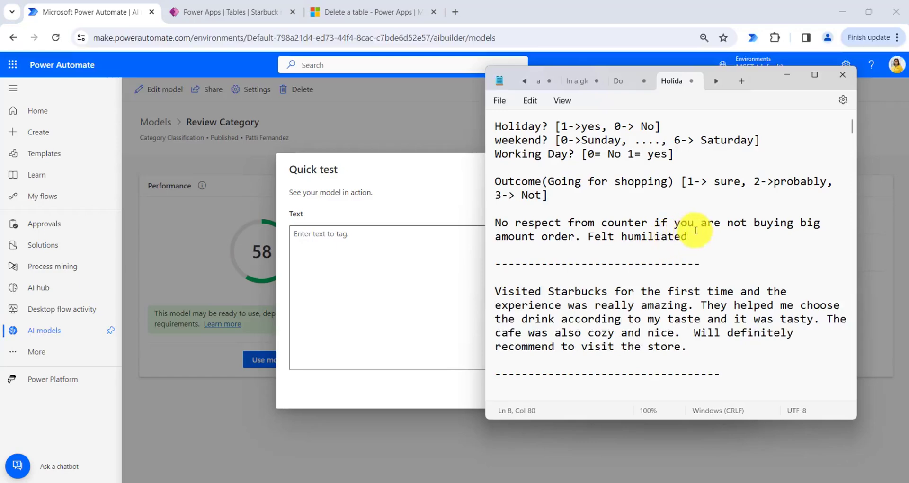
{"action": "left_click_drag", "start_coordinate": [694, 237], "coordinate": [493, 226]}
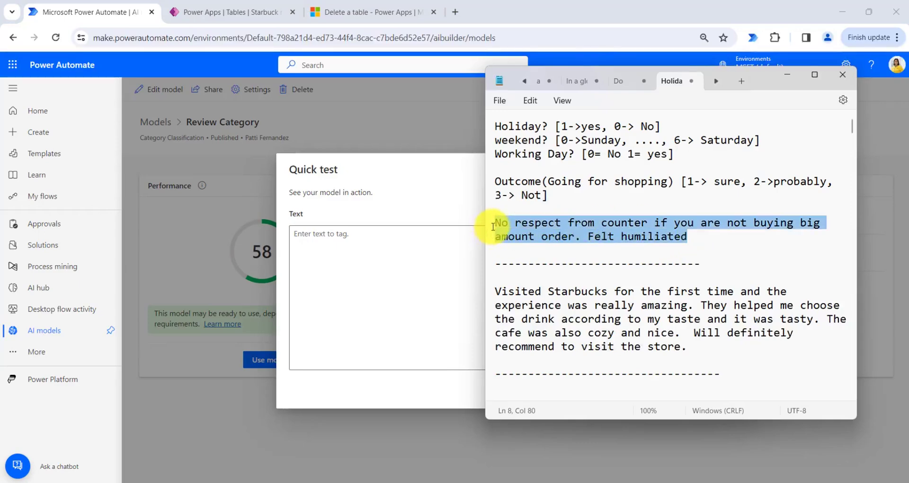
{"action": "key", "text": "ctrl+c"}
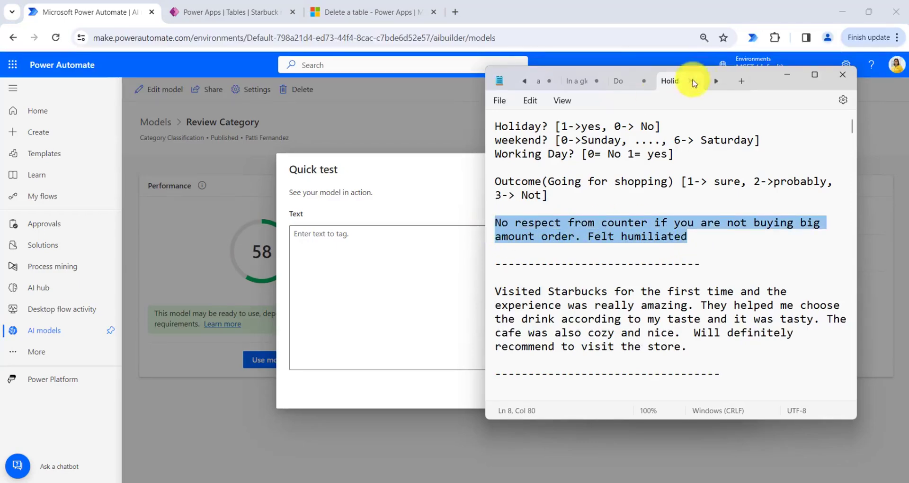
{"action": "left_click", "coordinate": [415, 273]}
{"action": "key", "text": "ctrl+v"}
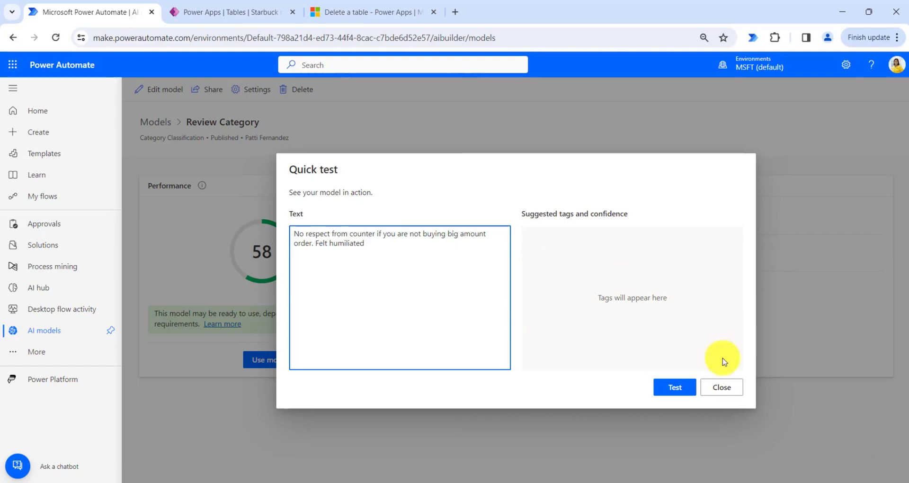
{"action": "left_click", "coordinate": [679, 393]}
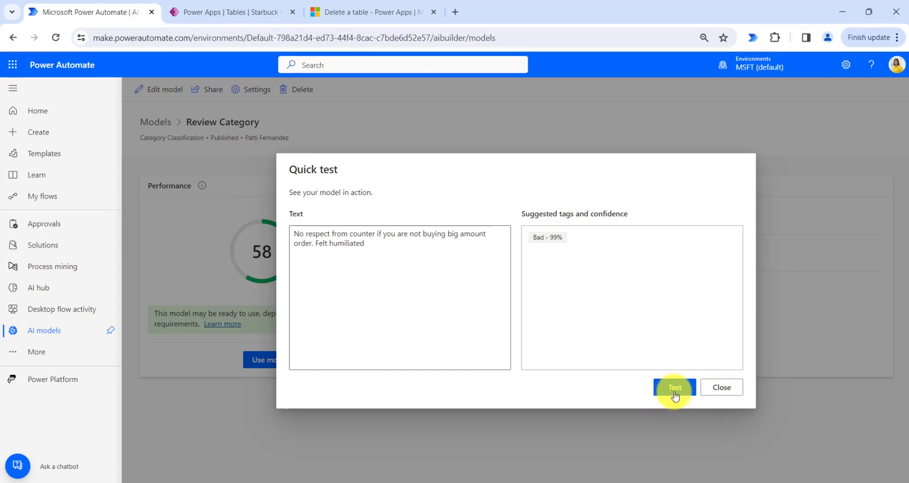
Close the quick test and create an automated cloud flow with the Dataverse trigger "When a row is added, modified or deleted"
{"action": "left_click", "coordinate": [717, 389]}
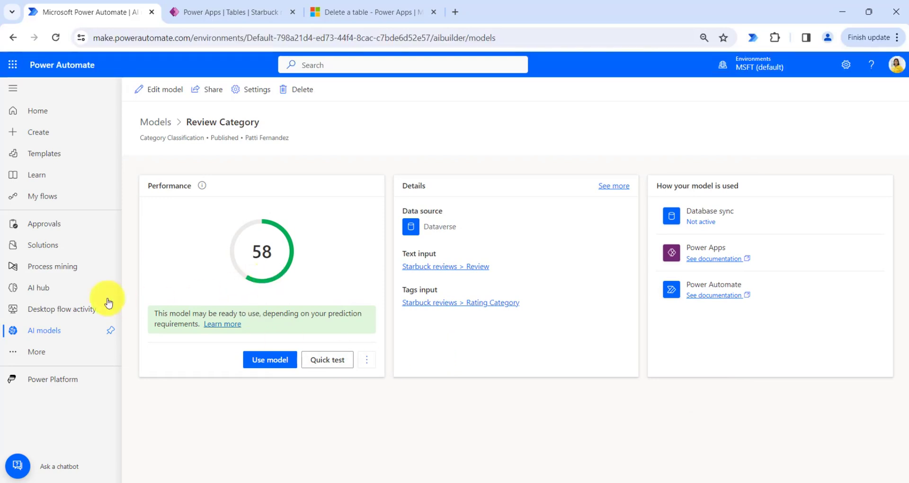
{"action": "left_click", "coordinate": [61, 136]}
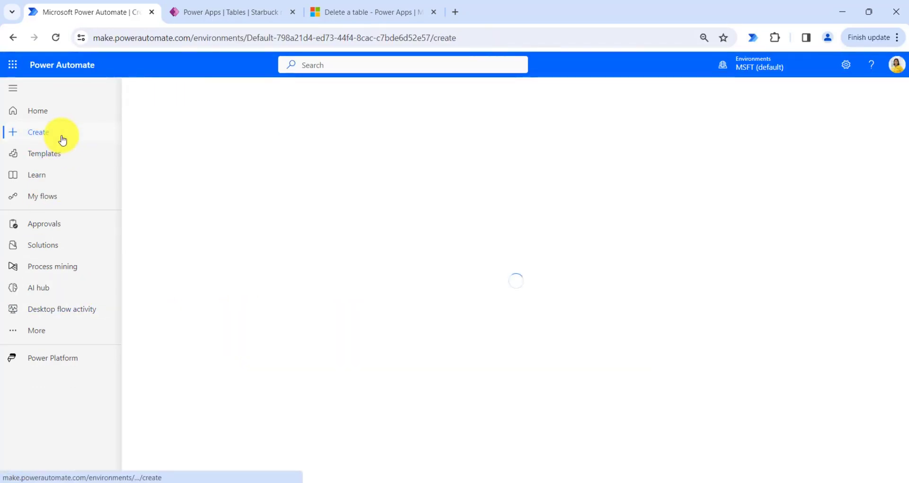
{"action": "left_click", "coordinate": [216, 183]}
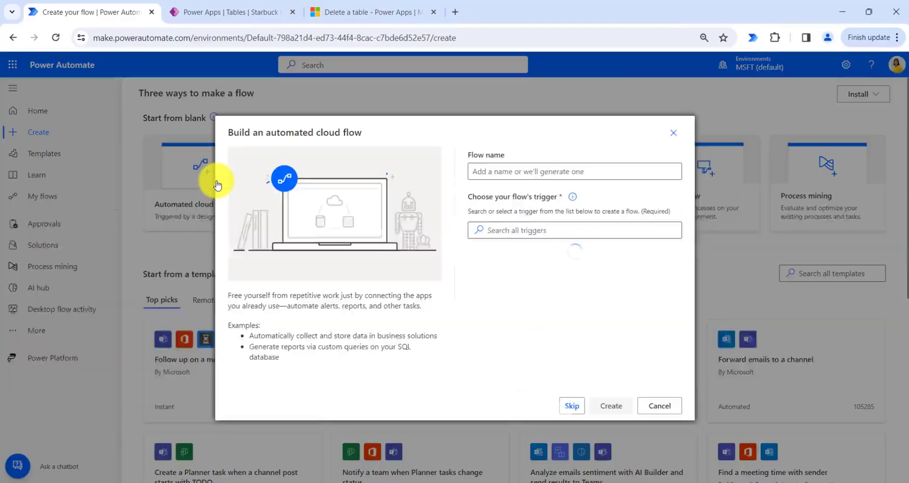
{"action": "left_click", "coordinate": [528, 231]}
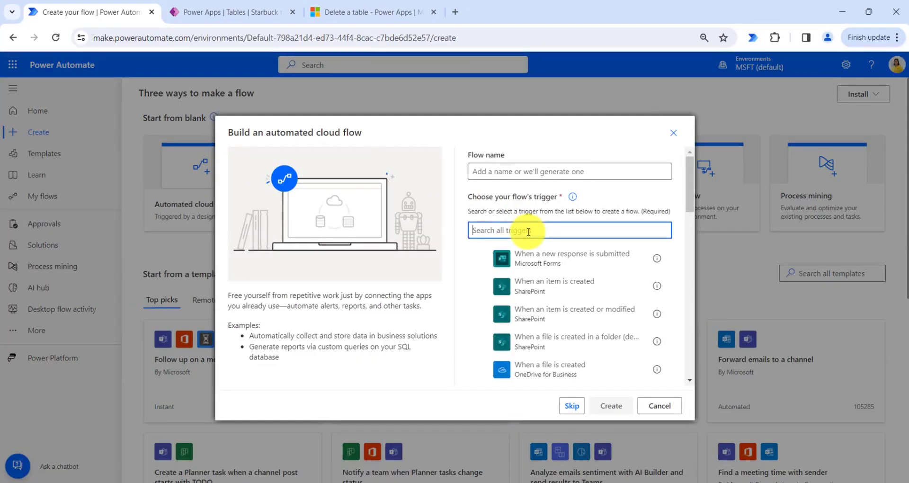
{"action": "type", "text": "When a"}
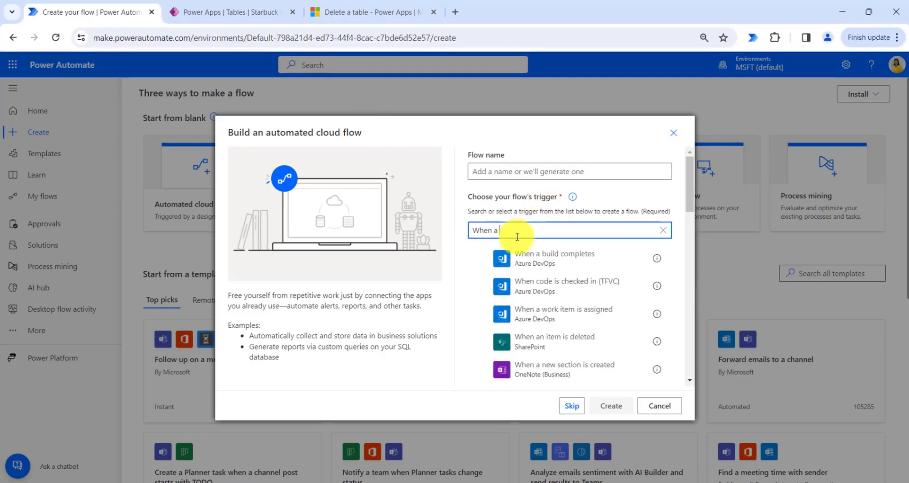
{"action": "type", "text": " row is adde"}
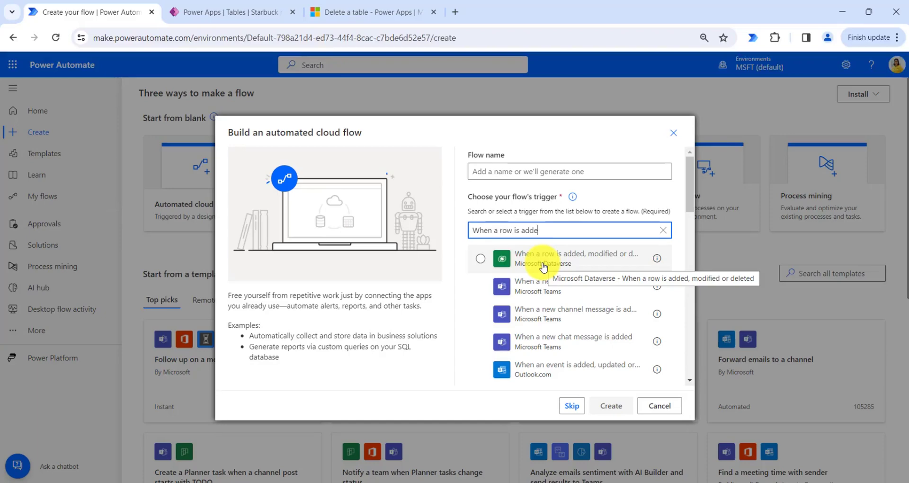
{"action": "left_click", "coordinate": [543, 267]}
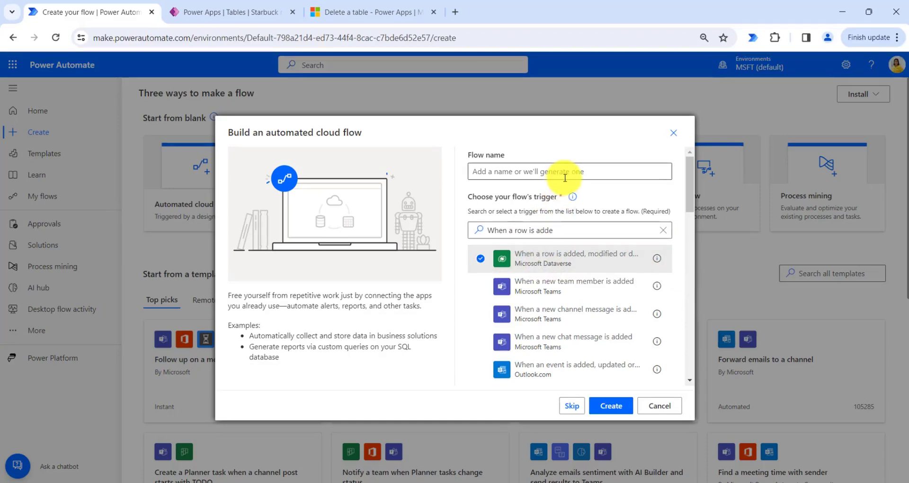
{"action": "left_click", "coordinate": [610, 406]}
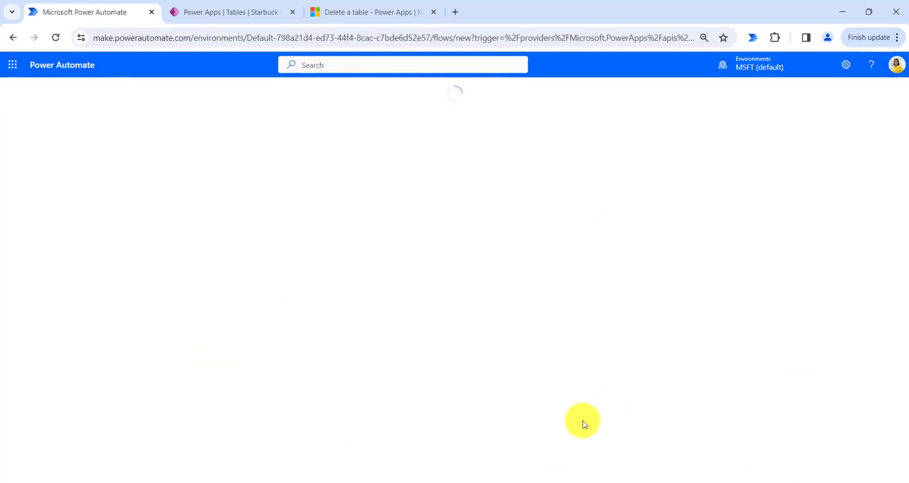
Turn off the new designer and set the trigger to Added or Modified on the Starbuck reviews table with Organization scope
{"action": "left_click", "coordinate": [894, 88]}
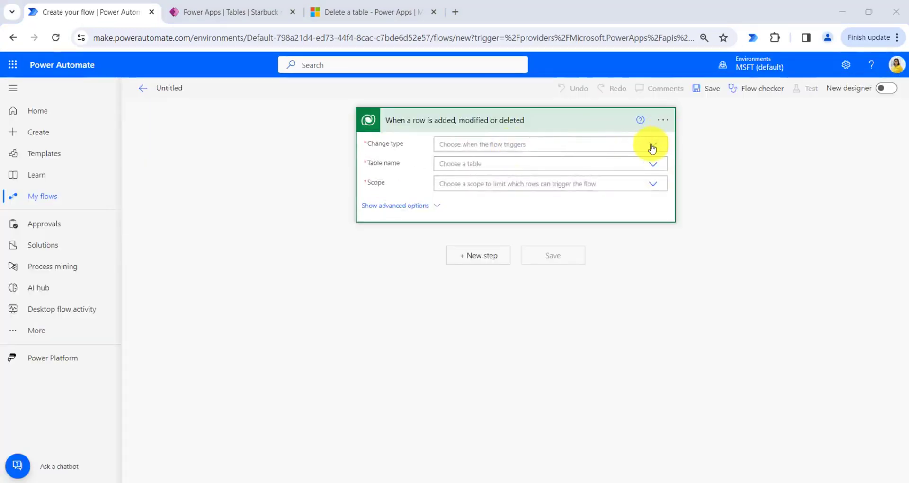
{"action": "left_click", "coordinate": [652, 147]}
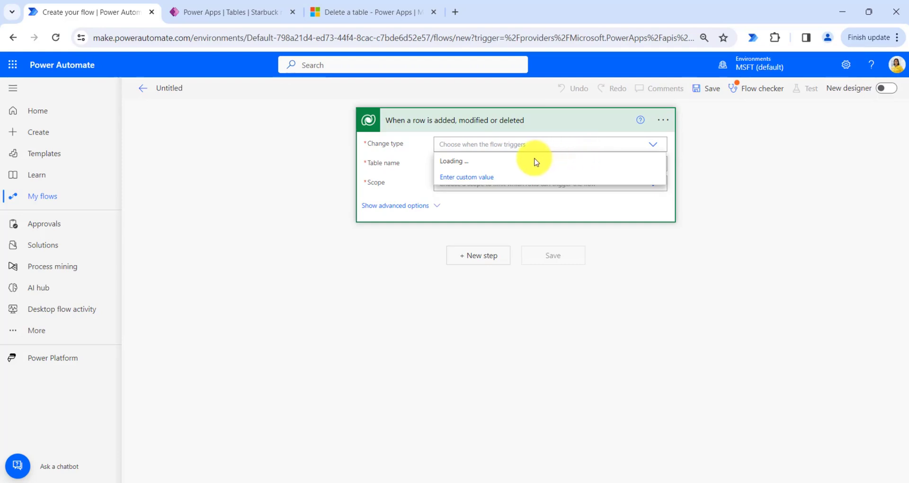
{"action": "left_click", "coordinate": [479, 192]}
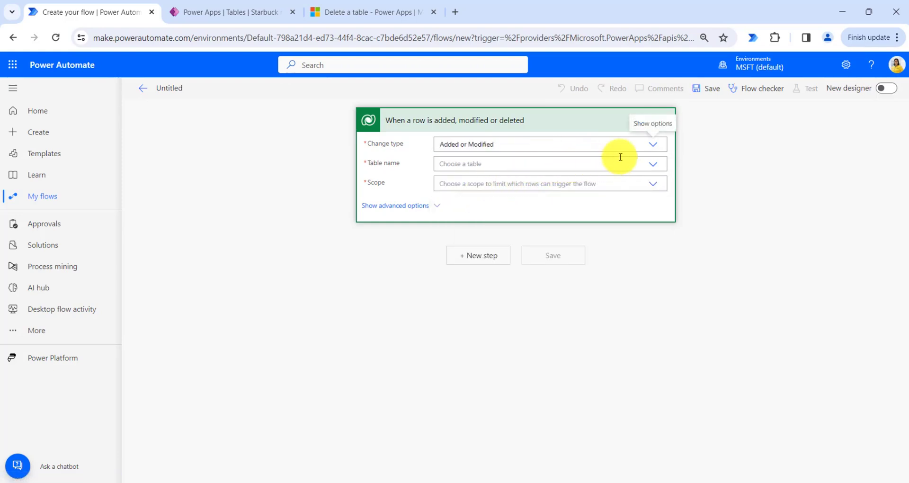
{"action": "left_click", "coordinate": [657, 166]}
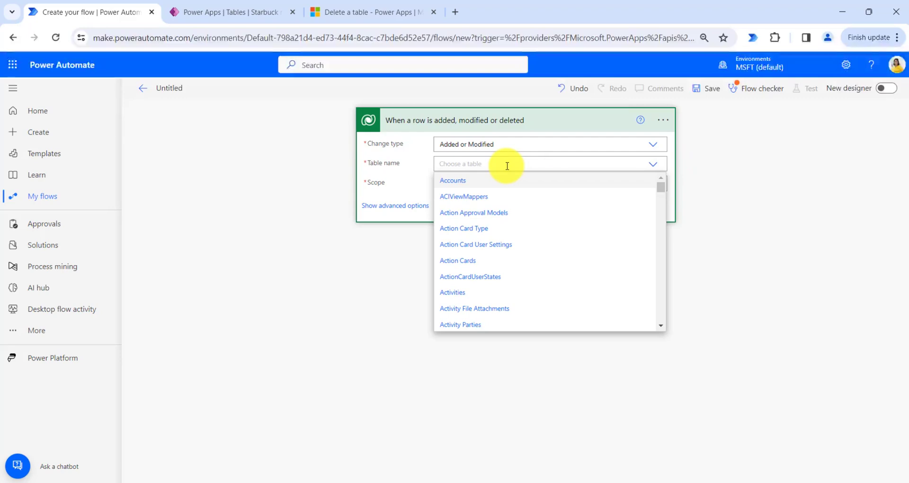
{"action": "type", "text": "starb"}
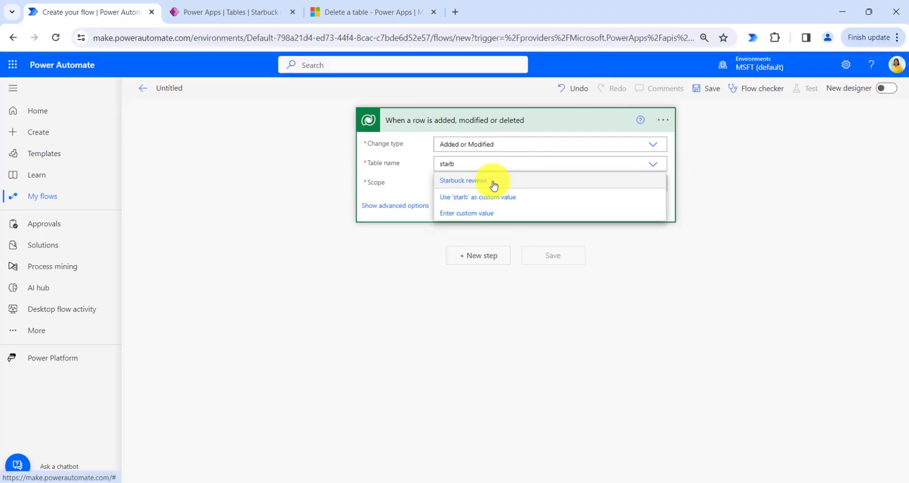
{"action": "left_click", "coordinate": [494, 183]}
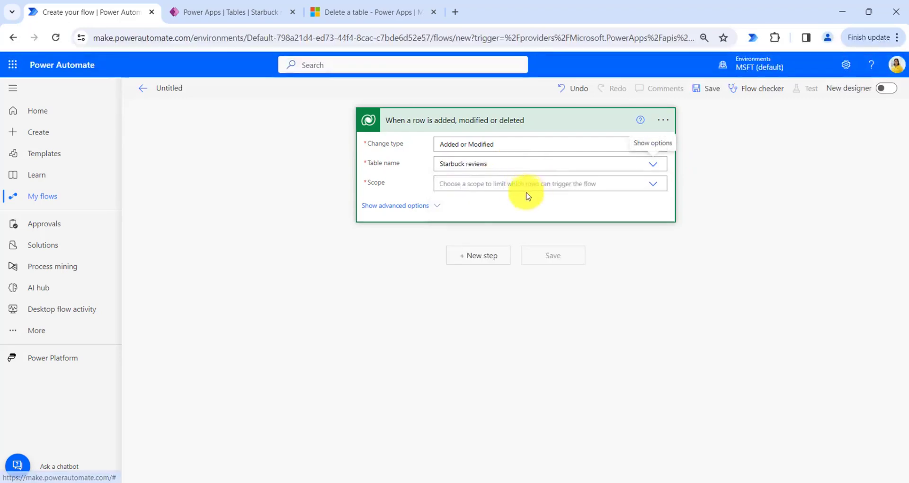
{"action": "left_click", "coordinate": [545, 183]}
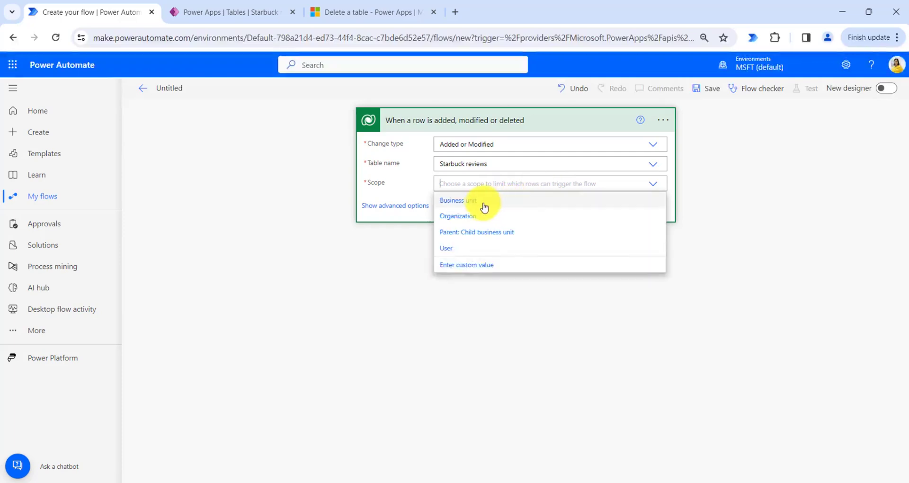
{"action": "left_click", "coordinate": [471, 212]}
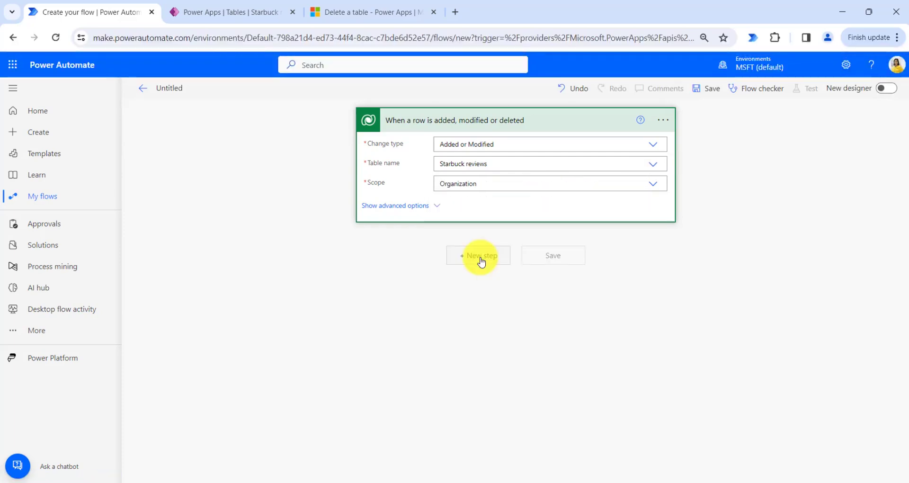
Add an AI Builder Predict action after the trigger and choose Review Category as its model
{"action": "left_click", "coordinate": [481, 261]}
{"action": "left_click", "coordinate": [528, 194]}
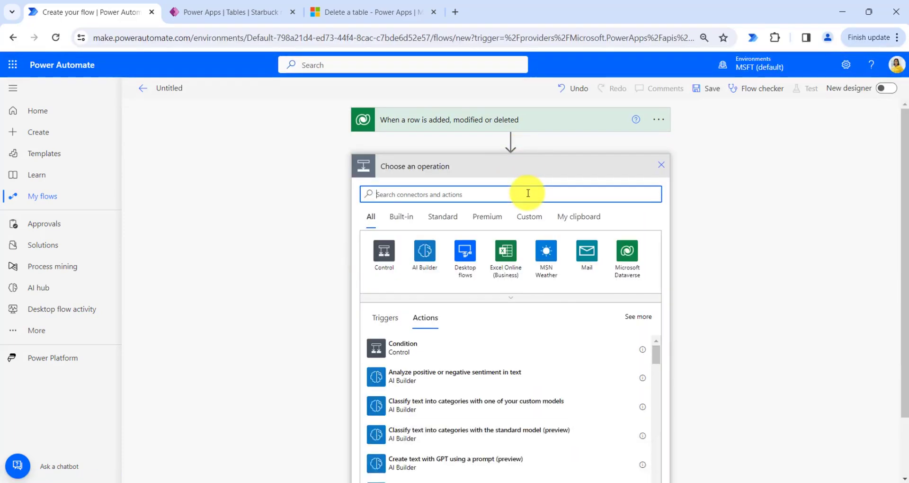
{"action": "type", "text": "pre"}
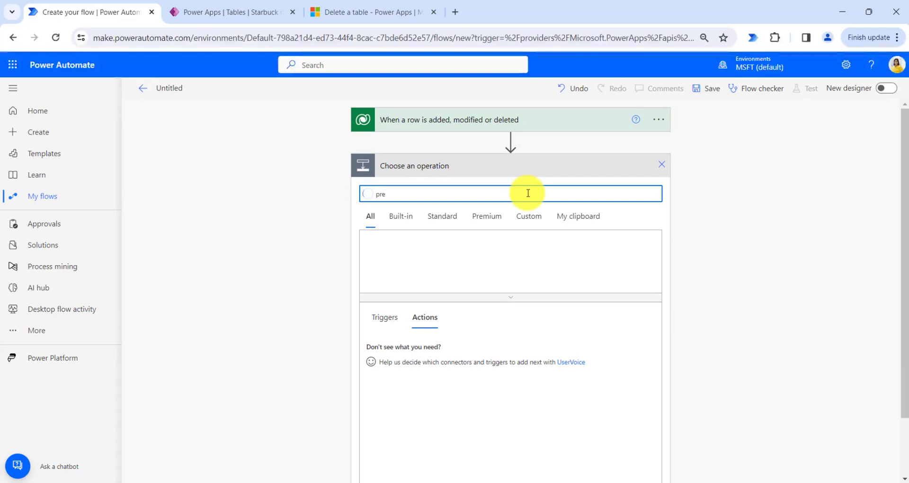
{"action": "type", "text": "dict"}
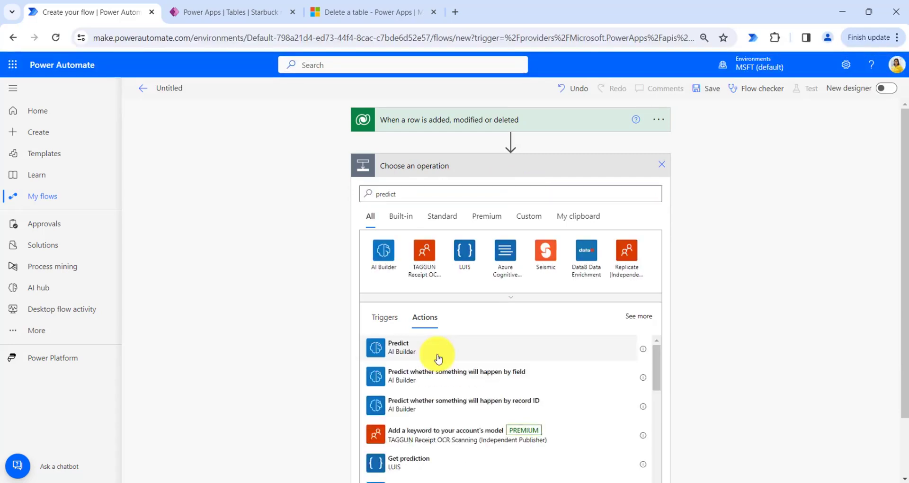
{"action": "left_click", "coordinate": [433, 350]}
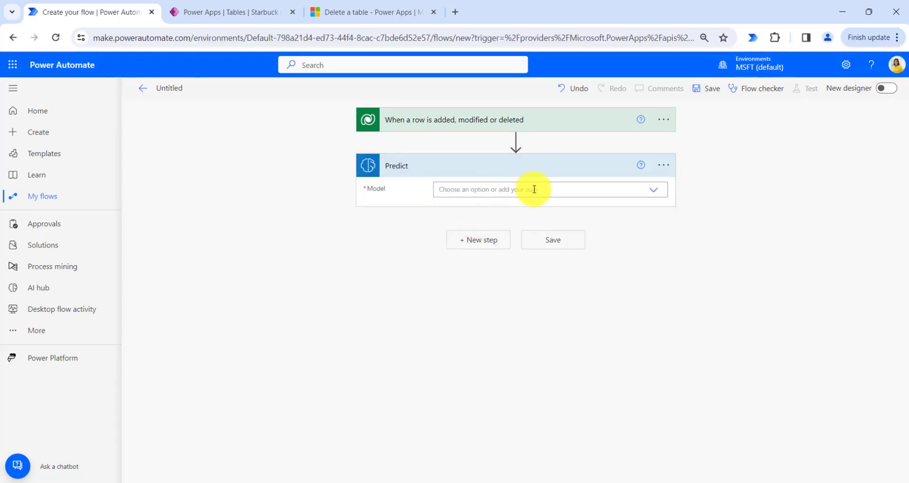
{"action": "left_click", "coordinate": [655, 191]}
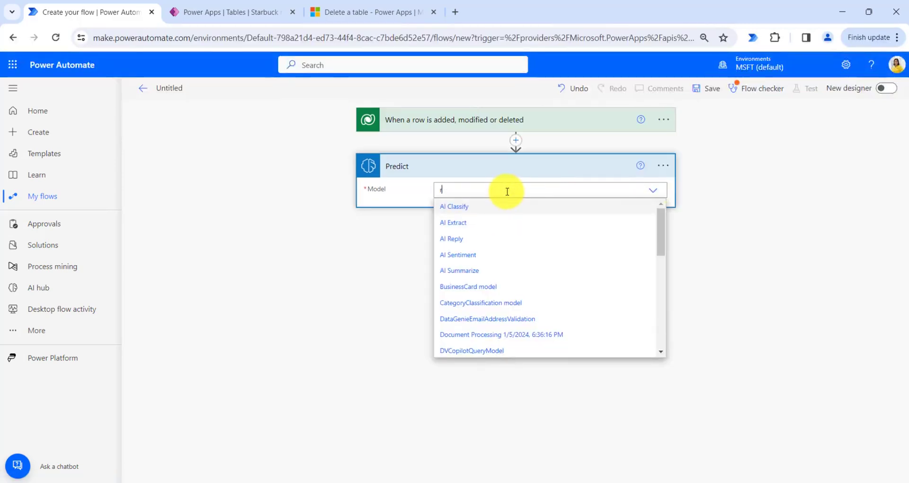
{"action": "type", "text": "review"}
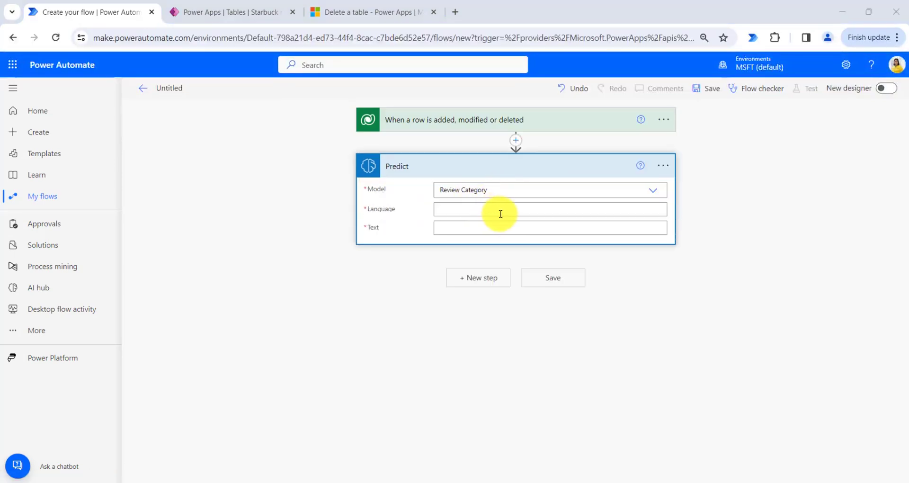
Set the Predict action's language to English and its text to the trigger's Review value
{"action": "left_click", "coordinate": [500, 214]}
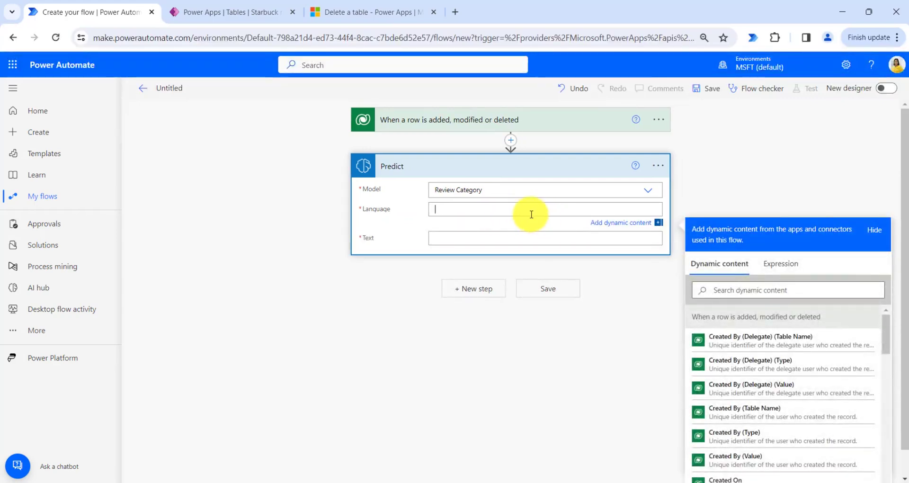
{"action": "type", "text": "English"}
{"action": "left_click", "coordinate": [525, 237]}
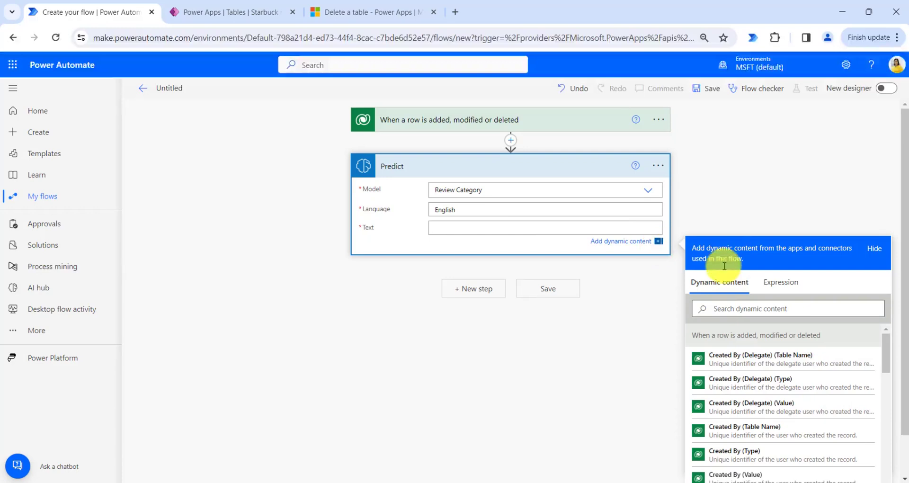
{"action": "scroll", "coordinate": [767, 246], "scroll_direction": "down", "scroll_amount": 1}
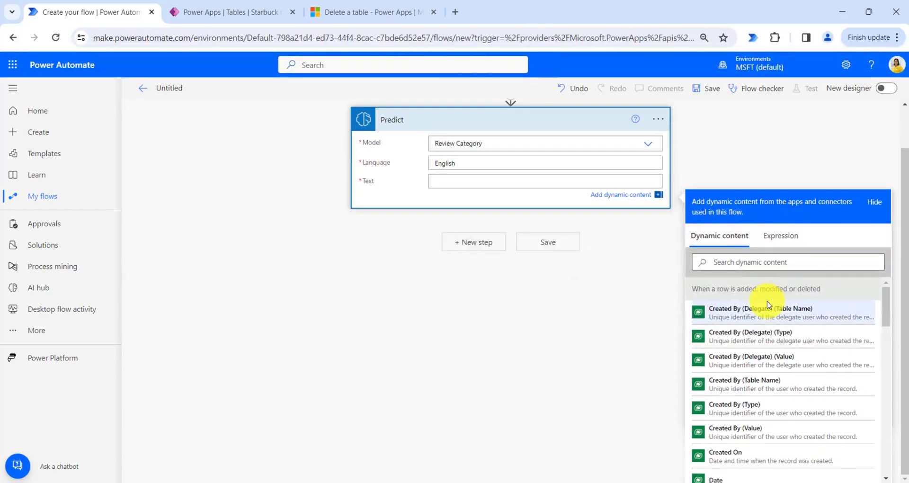
{"action": "scroll", "coordinate": [768, 304], "scroll_direction": "down", "scroll_amount": 5}
{"action": "type", "text": "rev"}
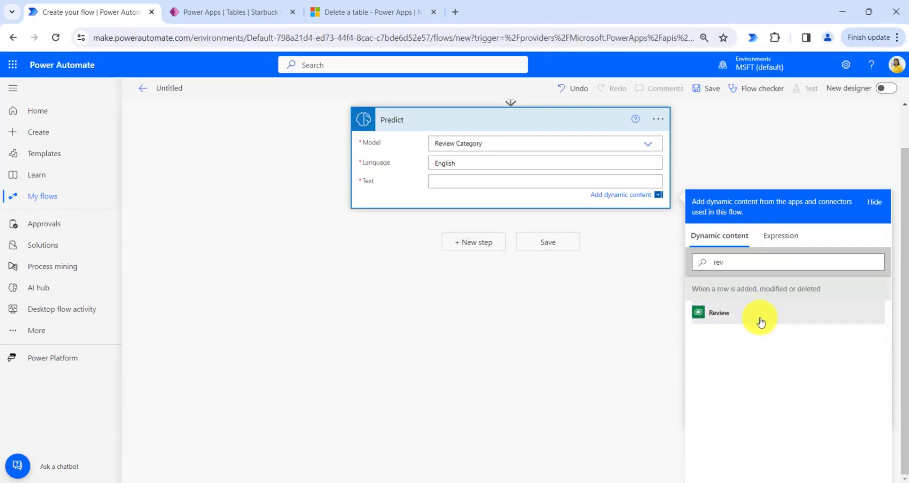
{"action": "left_click", "coordinate": [761, 322]}
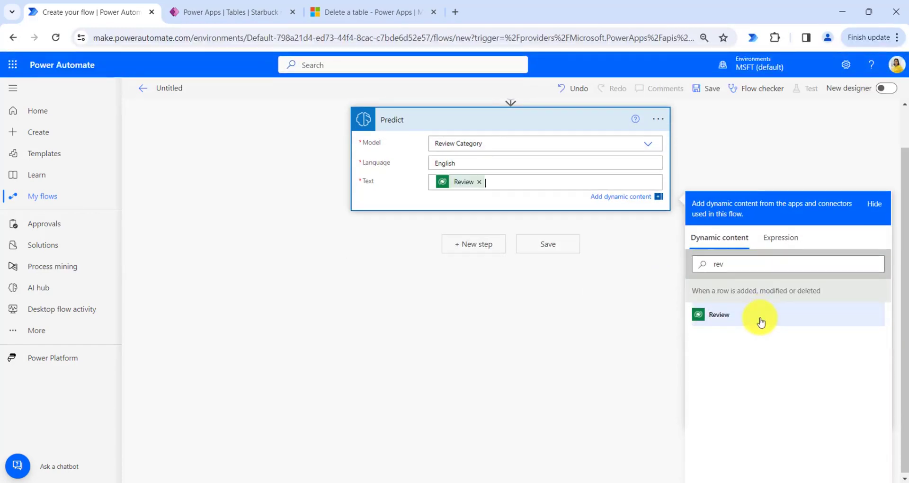
Check the Rating Category column of the Starbuck reviews table in Power Apps, and add a Dataverse "Update a row" action after Predict
{"action": "left_click", "coordinate": [470, 245]}
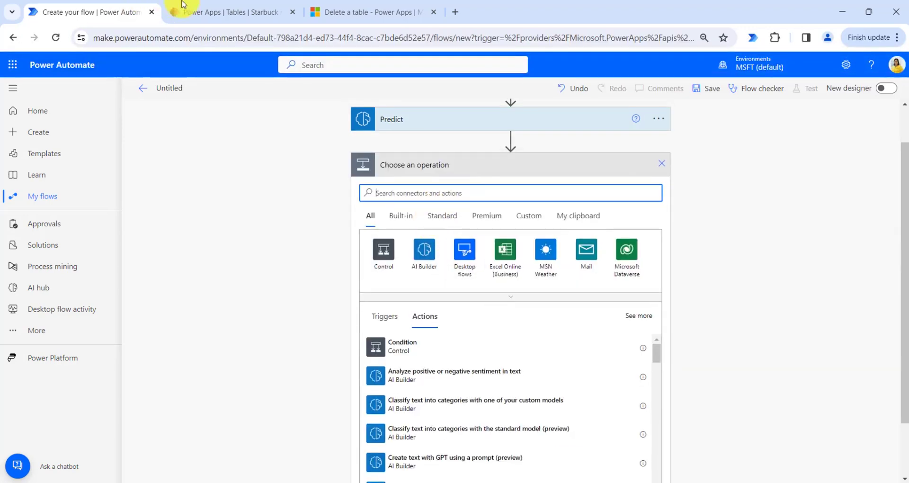
{"action": "left_click", "coordinate": [203, 12]}
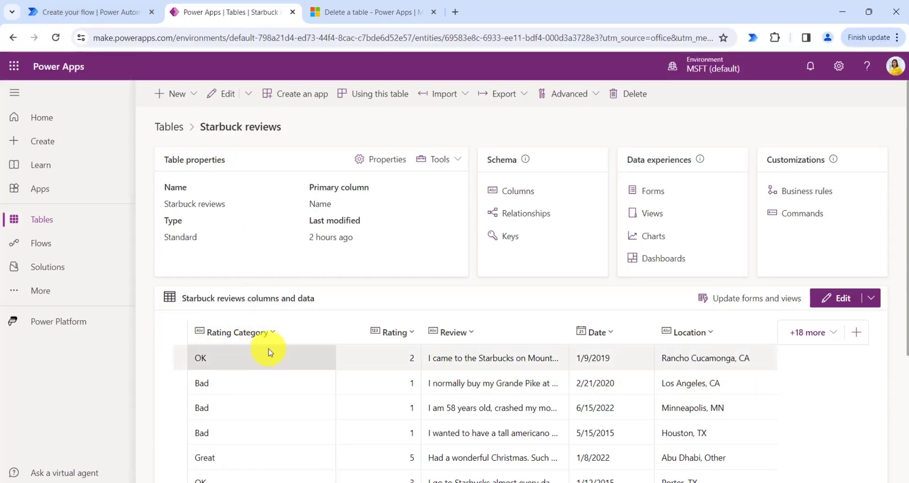
{"action": "left_click", "coordinate": [98, 9]}
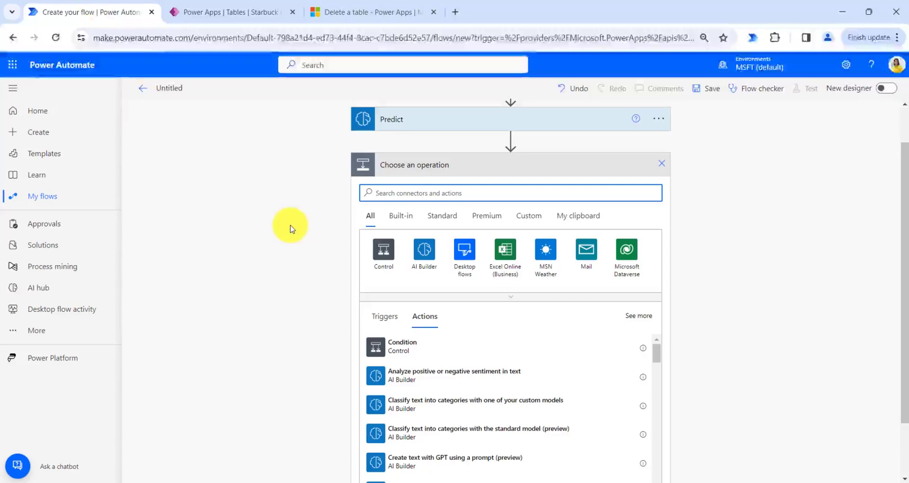
{"action": "scroll", "coordinate": [421, 237], "scroll_direction": "down", "scroll_amount": 10}
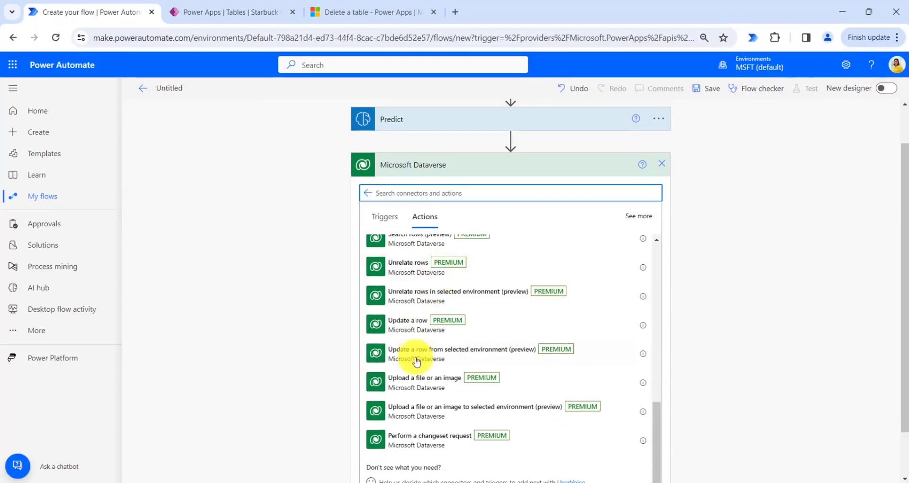
{"action": "left_click", "coordinate": [408, 329]}
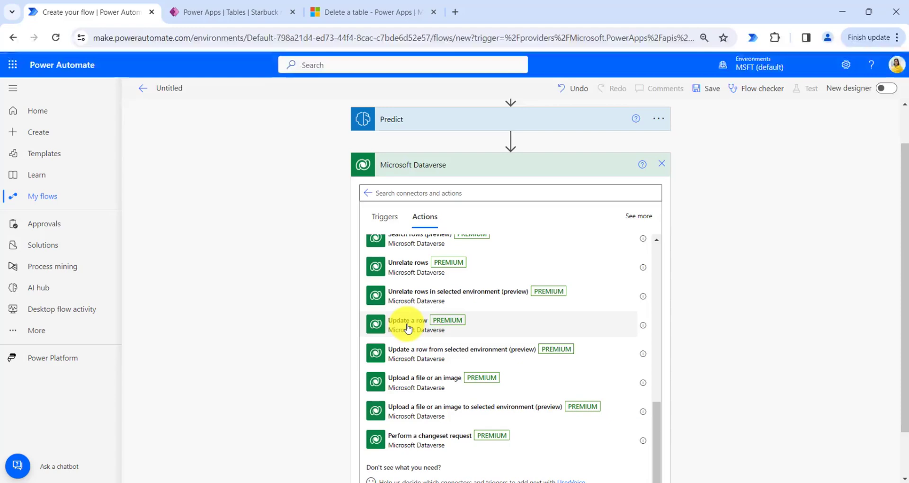
Set the Update a row action's table to Starbuck reviews and its Row ID to the trigger's Table unique identifier
{"action": "left_click", "coordinate": [507, 234]}
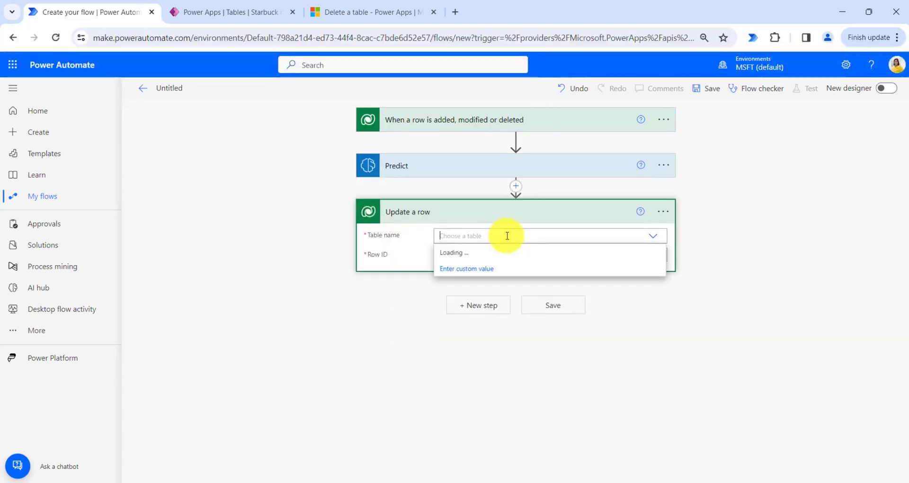
{"action": "type", "text": "star"}
{"action": "left_click", "coordinate": [481, 274]}
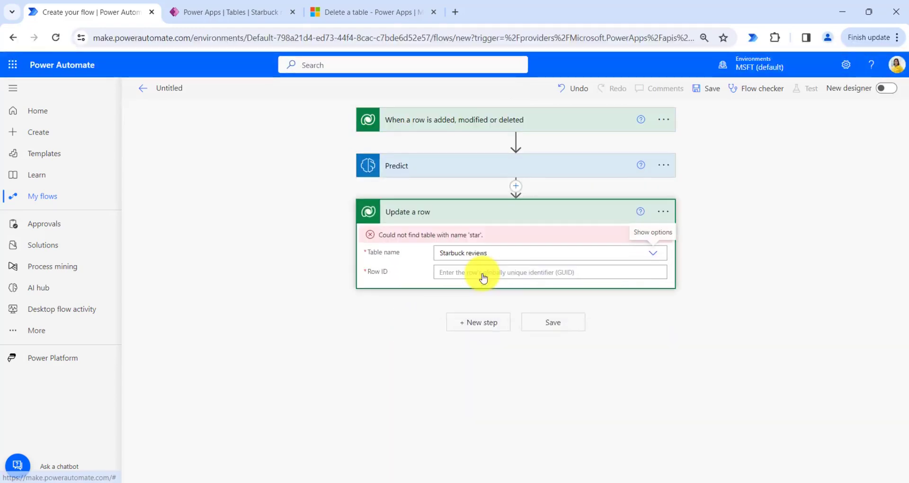
{"action": "left_click", "coordinate": [493, 273]}
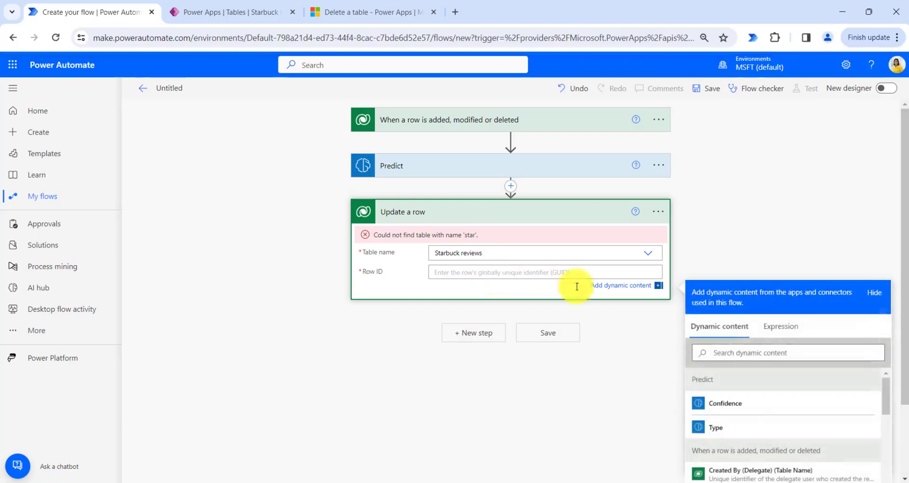
{"action": "left_click", "coordinate": [728, 333]}
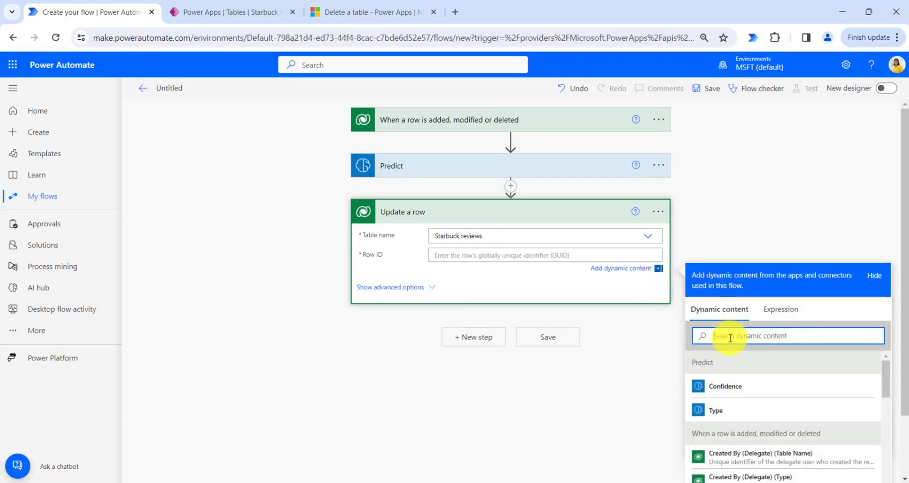
{"action": "scroll", "coordinate": [758, 417], "scroll_direction": "down", "scroll_amount": 5}
{"action": "left_click", "coordinate": [758, 420]}
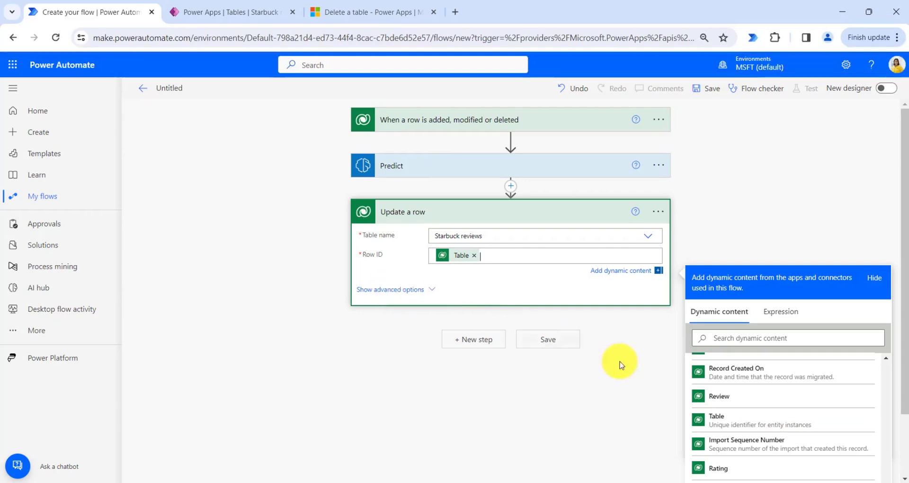
Show the Update a row action's advanced options and set Rating Category to the Predict action's Type output
{"action": "scroll", "coordinate": [621, 364], "scroll_direction": "down", "scroll_amount": 2}
{"action": "left_click", "coordinate": [404, 214]}
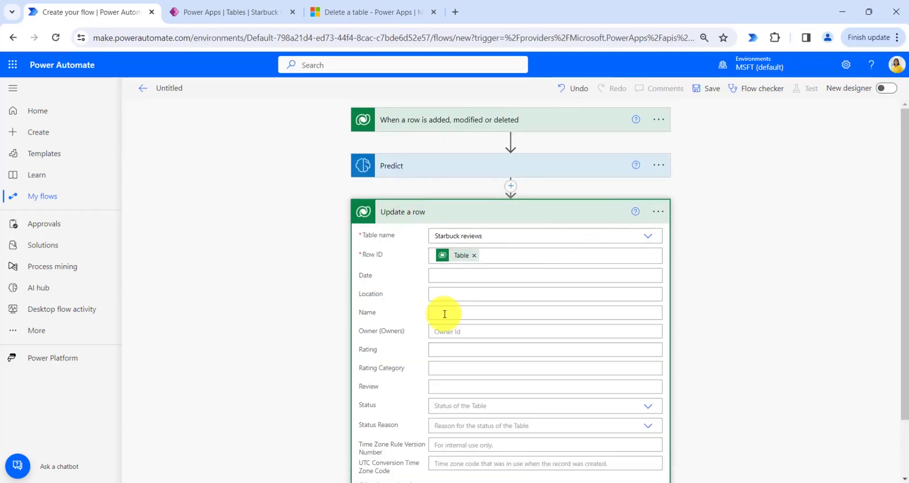
{"action": "scroll", "coordinate": [445, 314], "scroll_direction": "down", "scroll_amount": 2}
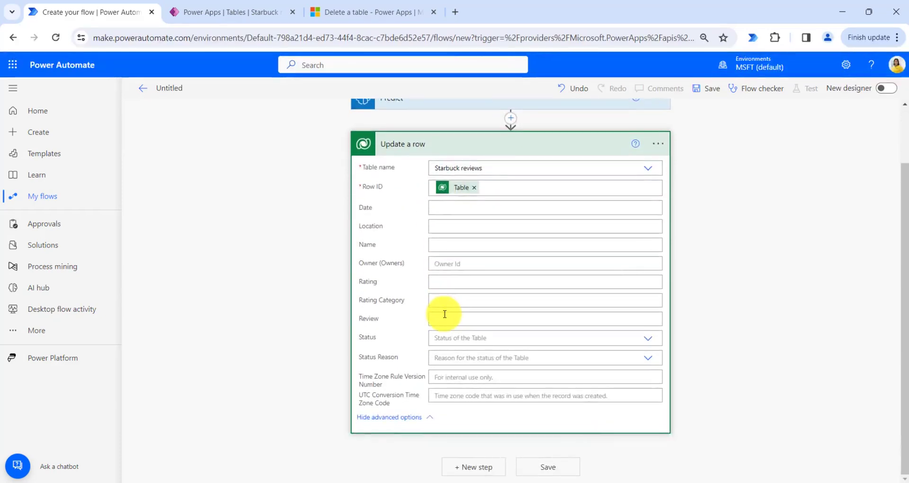
{"action": "left_click", "coordinate": [450, 301]}
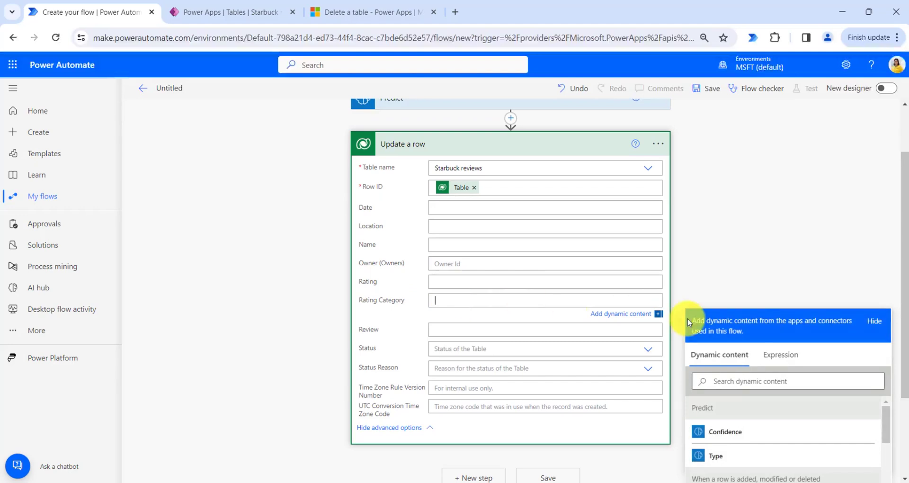
{"action": "scroll", "coordinate": [755, 310], "scroll_direction": "down", "scroll_amount": 3}
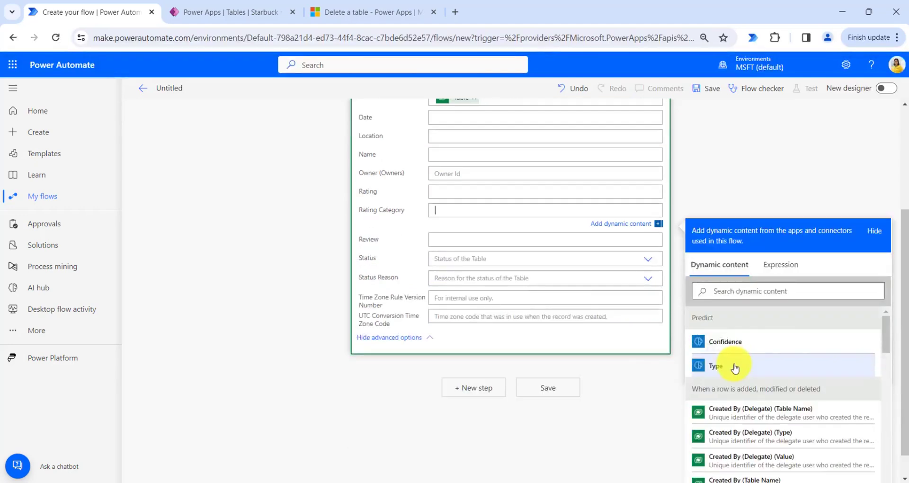
{"action": "left_click", "coordinate": [735, 365]}
{"action": "left_click", "coordinate": [501, 274]}
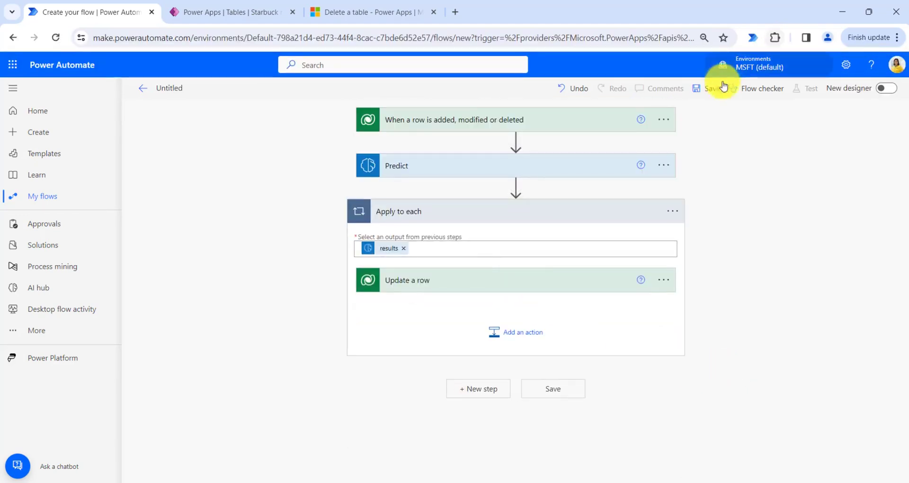
Save the flow and start a manual test of it
{"action": "left_click", "coordinate": [708, 90]}
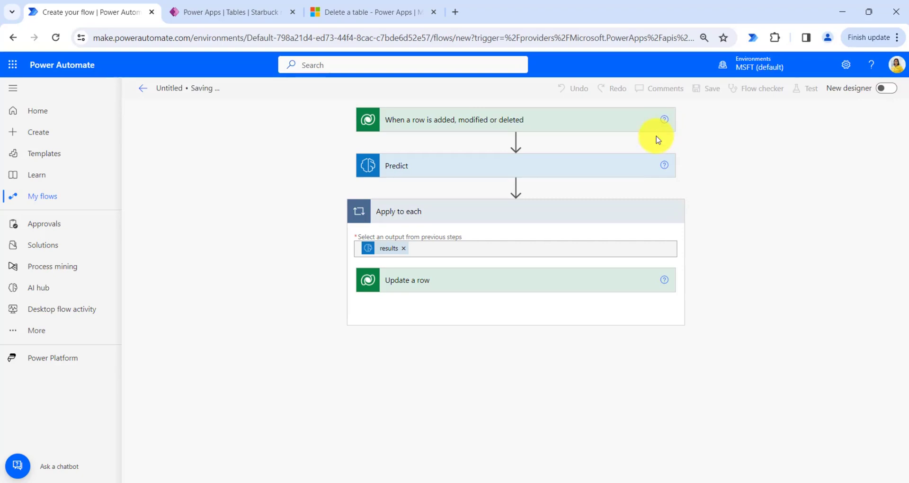
{"action": "left_click", "coordinate": [806, 92]}
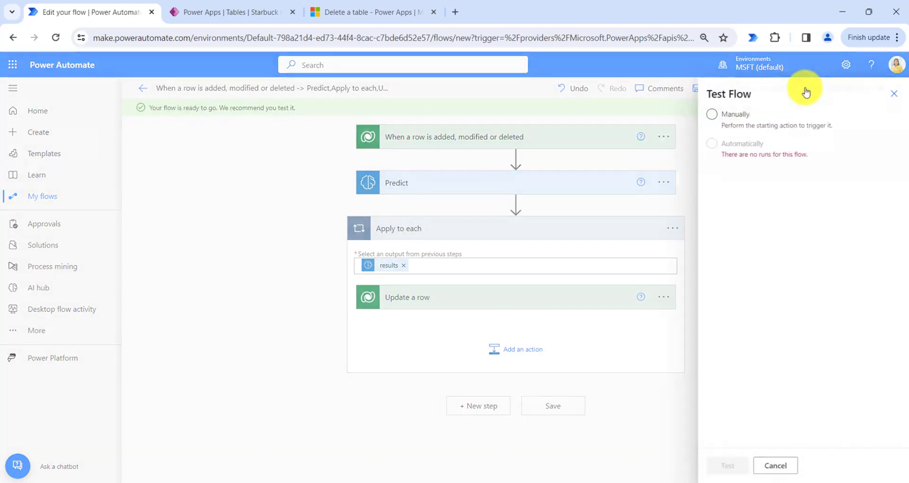
{"action": "left_click", "coordinate": [711, 115]}
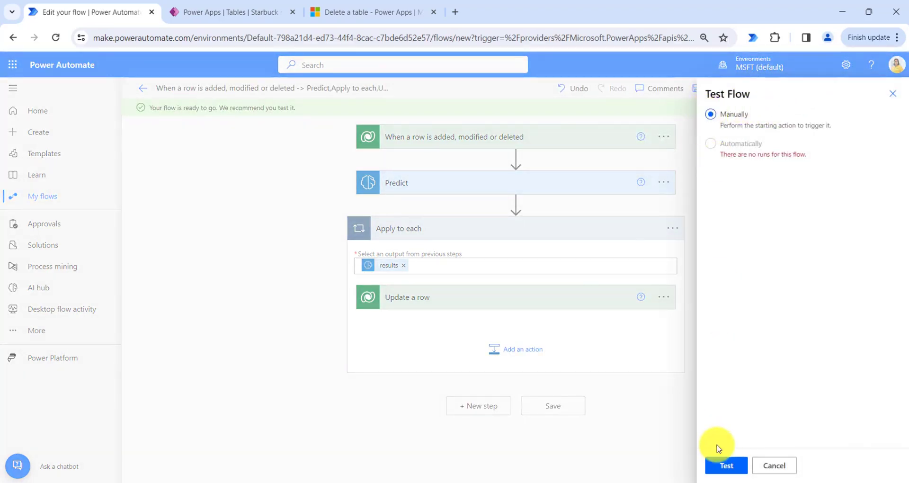
{"action": "left_click", "coordinate": [723, 465]}
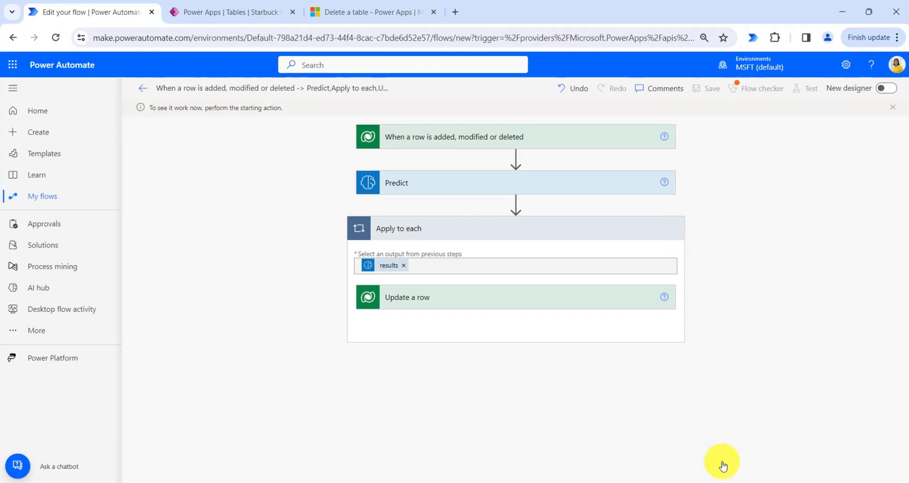
Switch to Power Apps, open the Starbuck reviews table for editing, and add a new row with Rating 1
{"action": "left_click", "coordinate": [227, 12]}
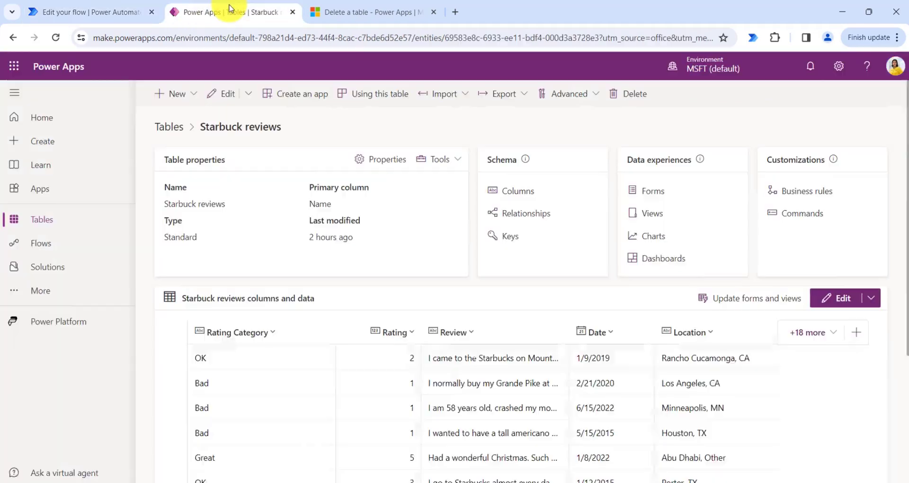
{"action": "left_click", "coordinate": [827, 299]}
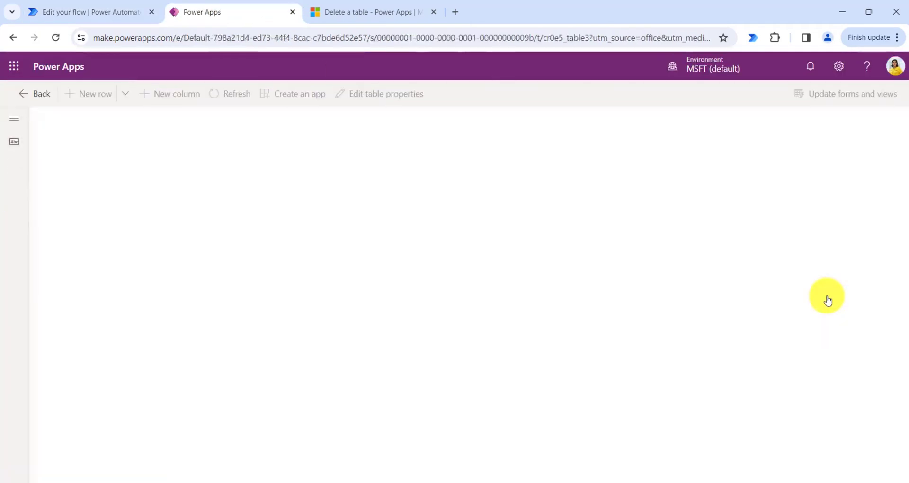
{"action": "left_click", "coordinate": [94, 98]}
{"action": "left_click", "coordinate": [288, 183]}
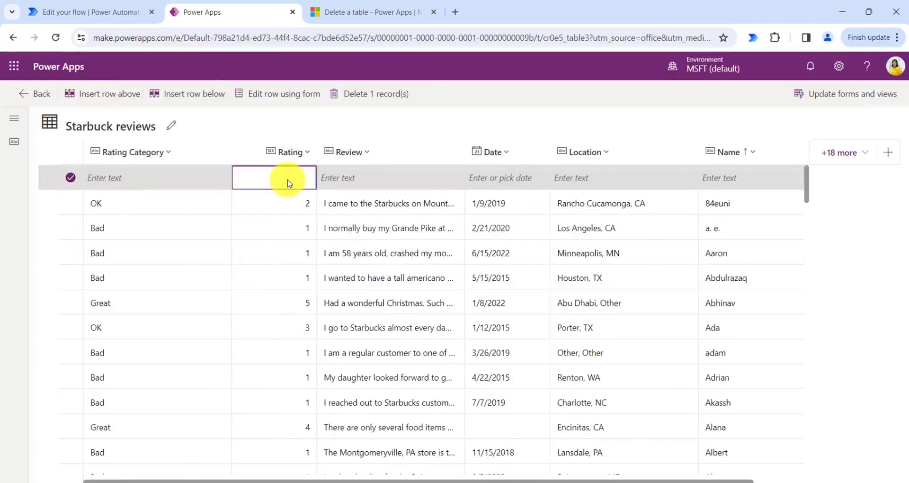
Copy the review "No respect from counter if you are not buying big amount order. Felt humiliated" into the new row's Review cell
{"action": "left_click", "coordinate": [353, 179]}
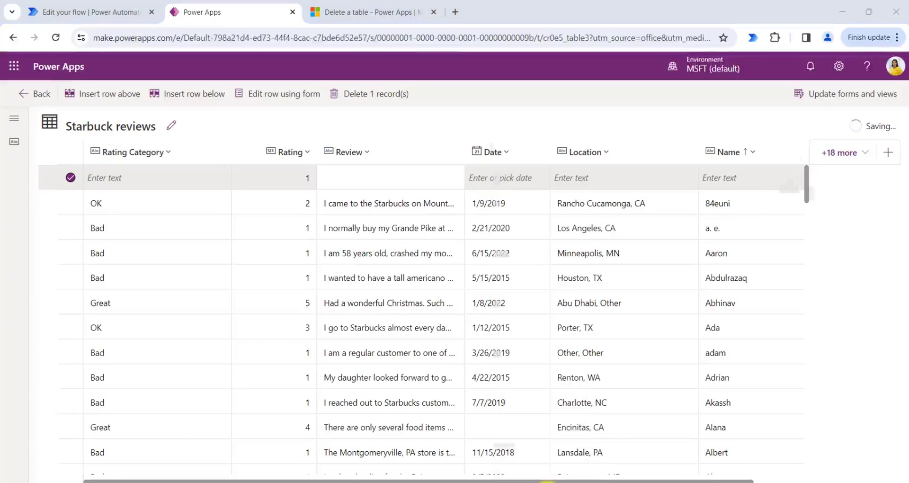
{"action": "left_click", "coordinate": [548, 482]}
{"action": "key", "text": "ctrl+c"}
{"action": "left_click", "coordinate": [350, 180]}
{"action": "key", "text": "ctrl+v"}
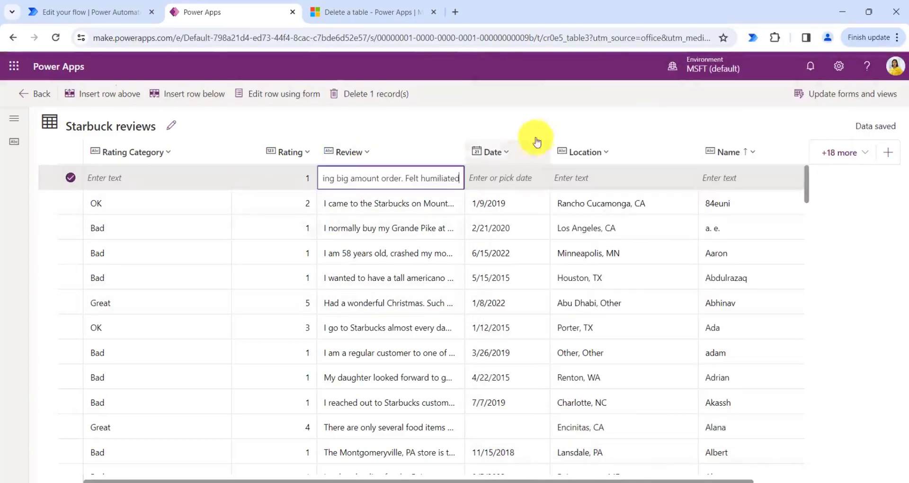
{"action": "left_click", "coordinate": [538, 134]}
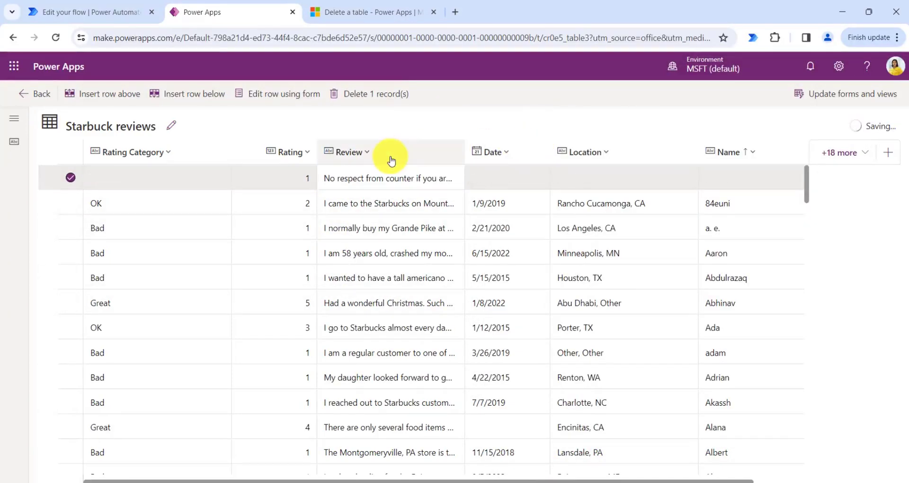
Examine the Predict action's inputs and results in the Power Automate test run, and check the new row's Rating Category in Power Apps
{"action": "left_click", "coordinate": [85, 13]}
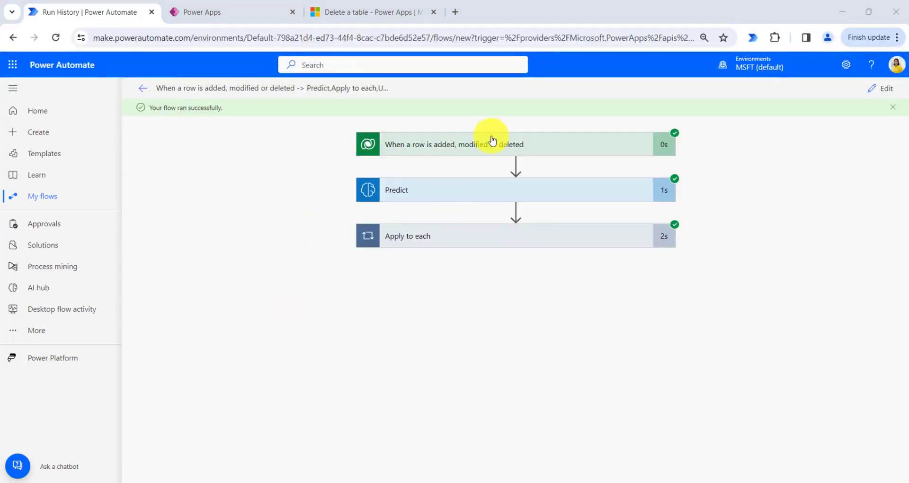
{"action": "left_click", "coordinate": [480, 193]}
{"action": "left_click", "coordinate": [480, 194]}
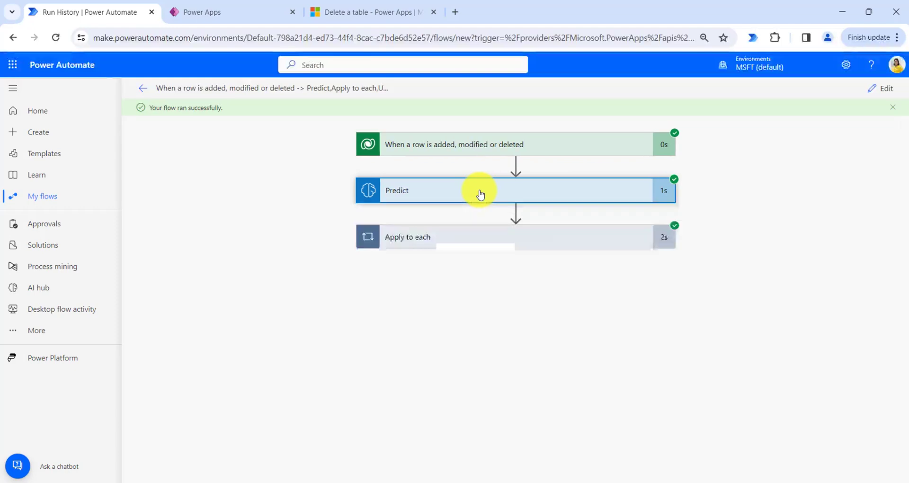
{"action": "left_click", "coordinate": [480, 194]}
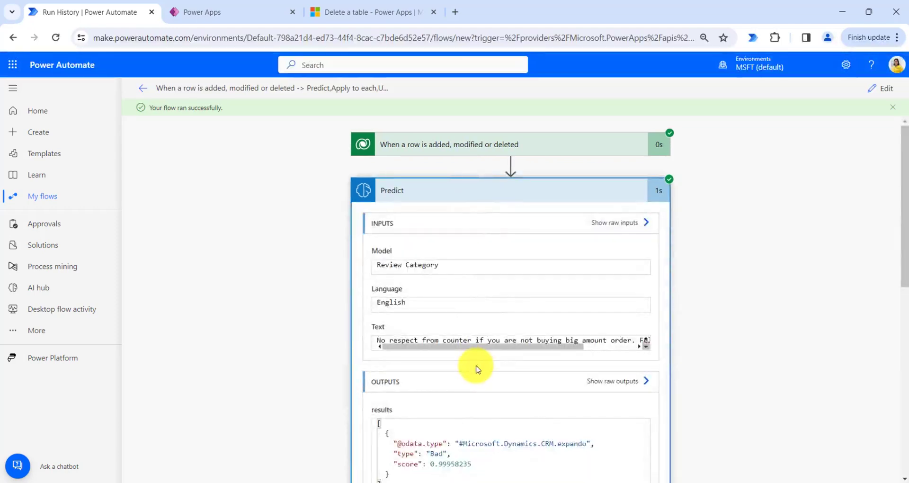
{"action": "scroll", "coordinate": [455, 367], "scroll_direction": "down", "scroll_amount": 3}
{"action": "double_click", "coordinate": [437, 363]}
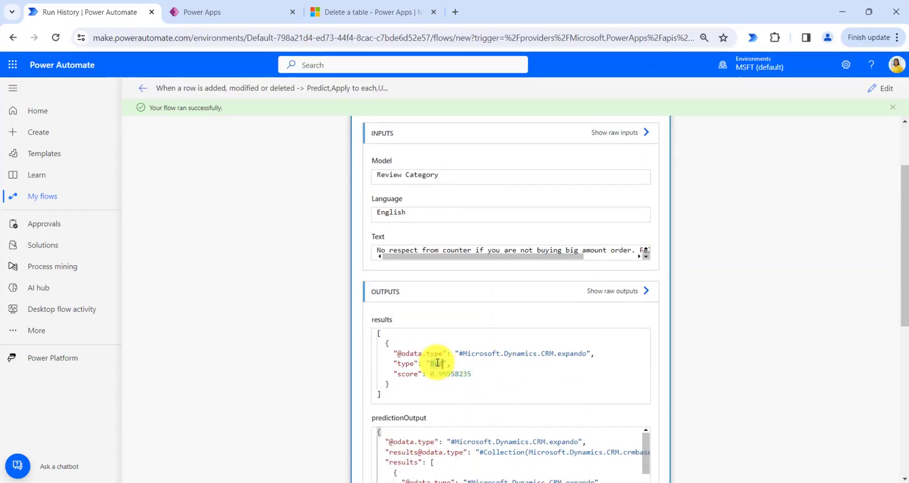
{"action": "scroll", "coordinate": [434, 300], "scroll_direction": "up", "scroll_amount": 3}
{"action": "left_click", "coordinate": [431, 190]}
{"action": "left_click", "coordinate": [229, 6]}
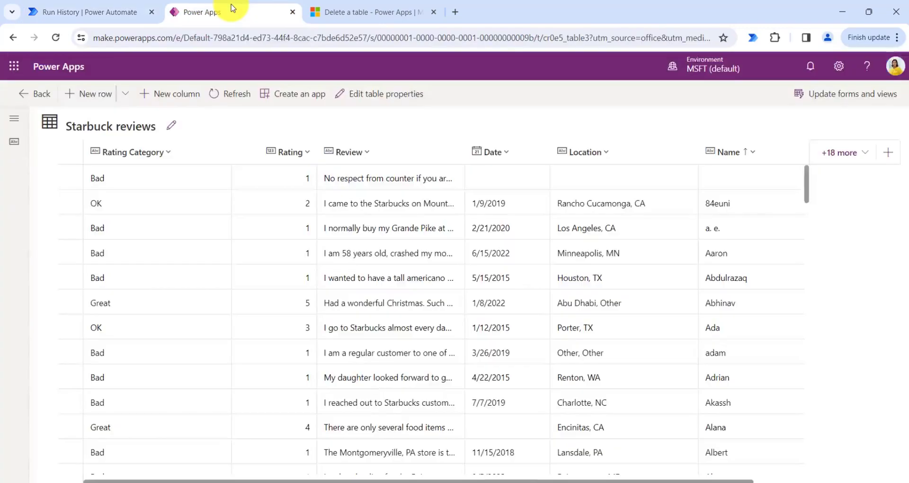
{"action": "left_click", "coordinate": [119, 188]}
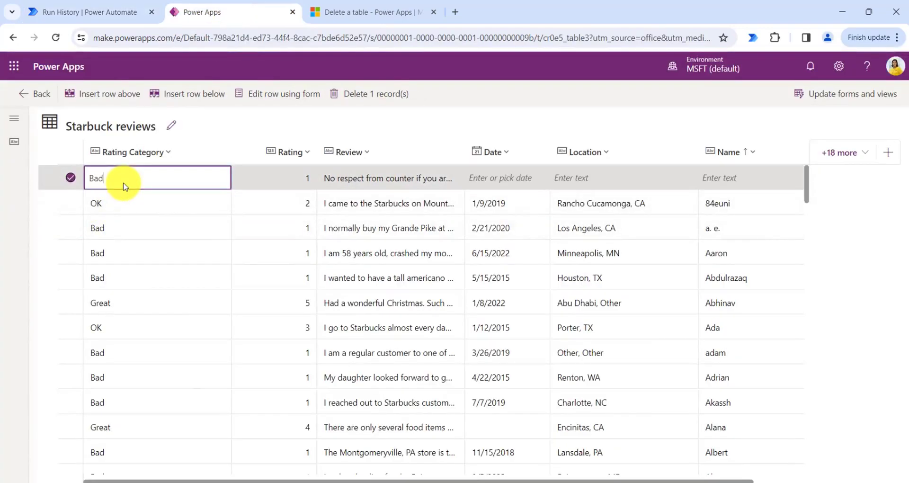